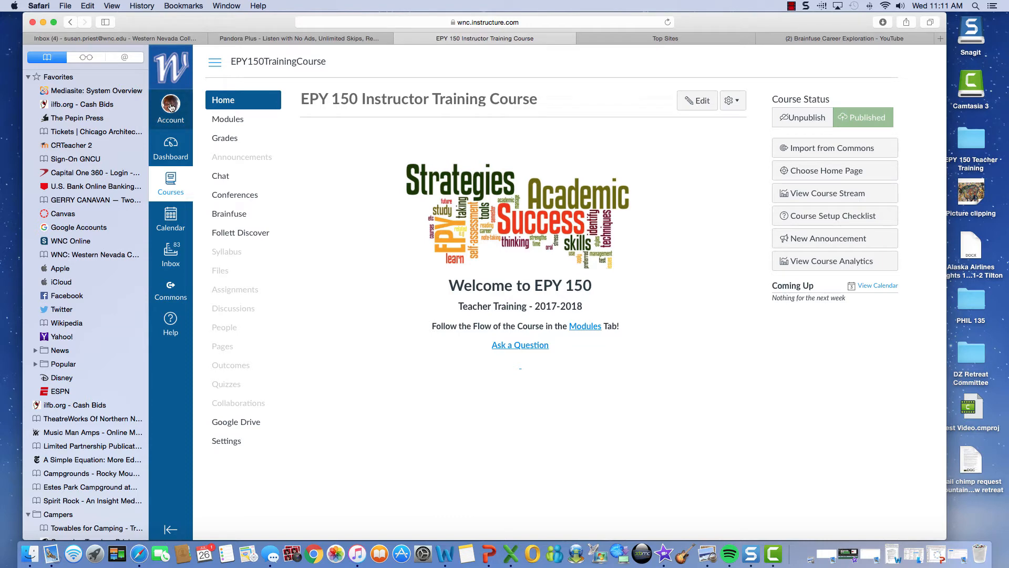
Step: Open the My ePortfolios list from the Account tray
{"action": "left_click", "coordinate": [171, 107]}
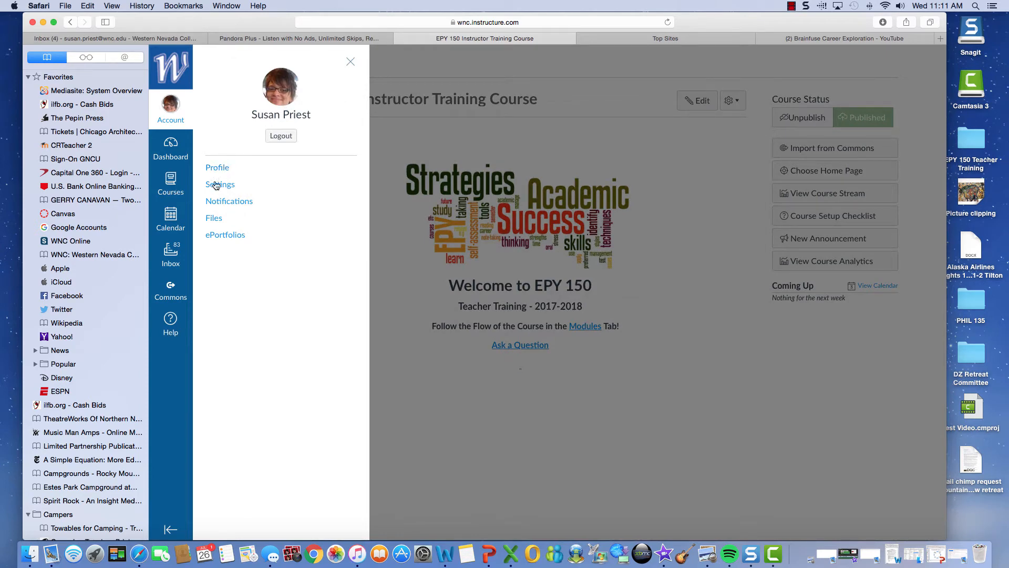
{"action": "left_click", "coordinate": [227, 234]}
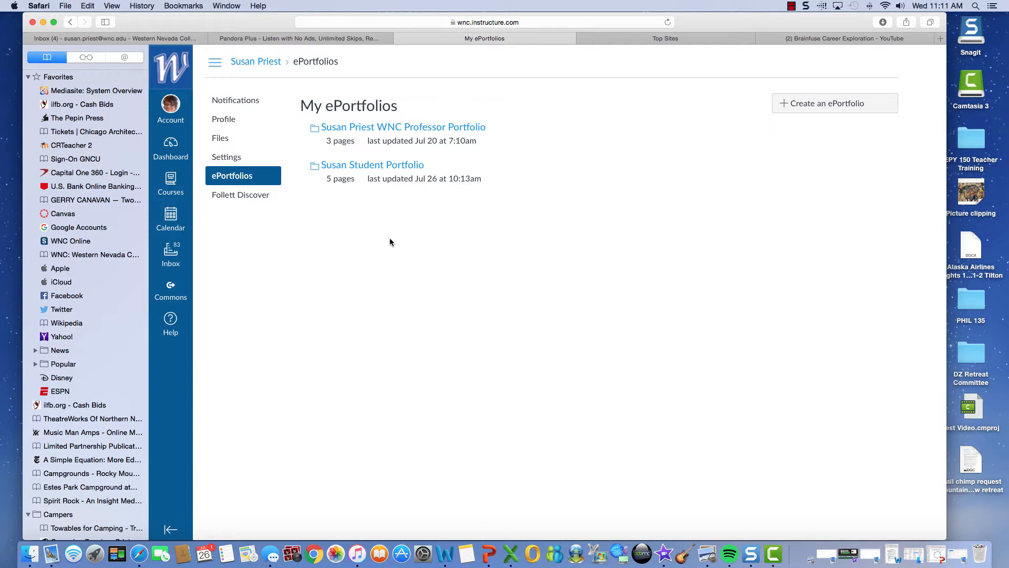
Step: Create a new ePortfolio named with the student's full name
{"action": "left_click", "coordinate": [785, 109]}
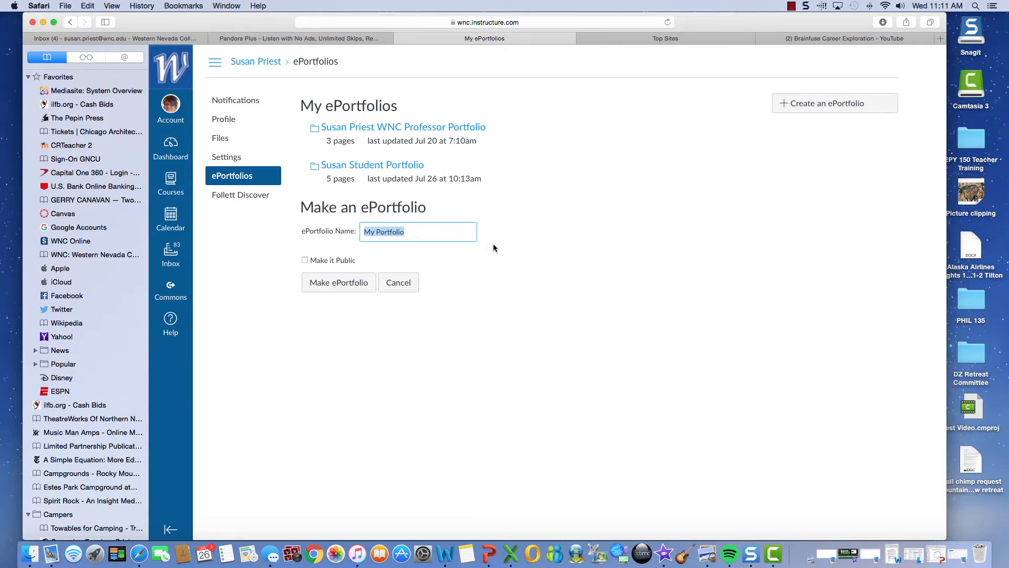
{"action": "left_click", "coordinate": [336, 284]}
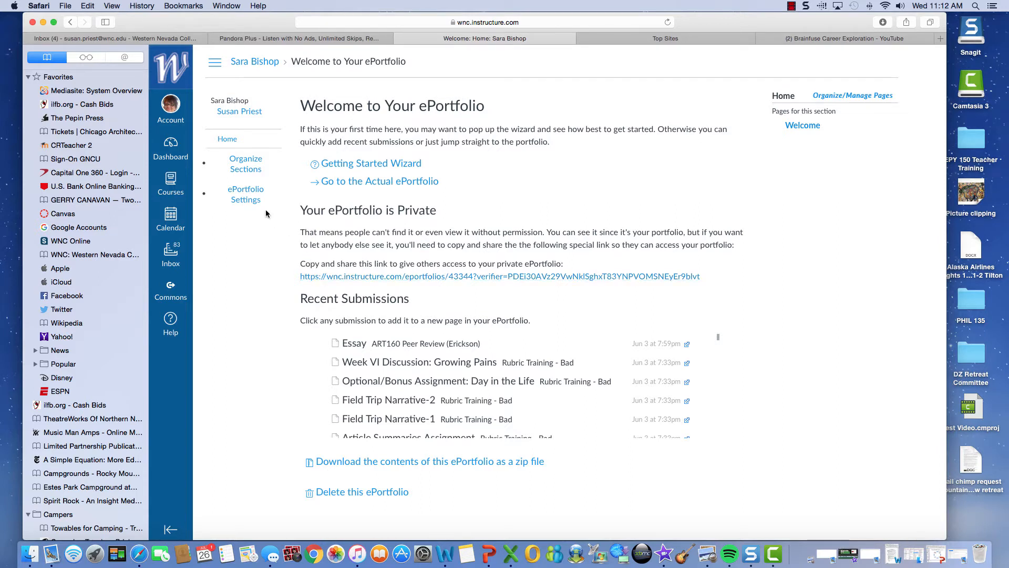
{"action": "left_click", "coordinate": [249, 198]}
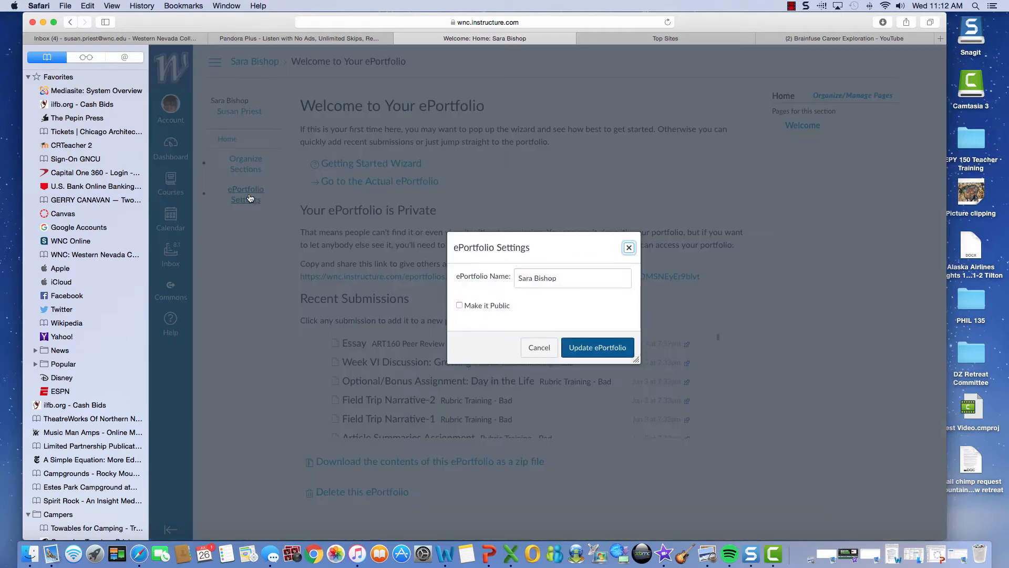
{"action": "left_click", "coordinate": [460, 307]}
{"action": "left_click", "coordinate": [460, 306]}
{"action": "left_click", "coordinate": [629, 247]}
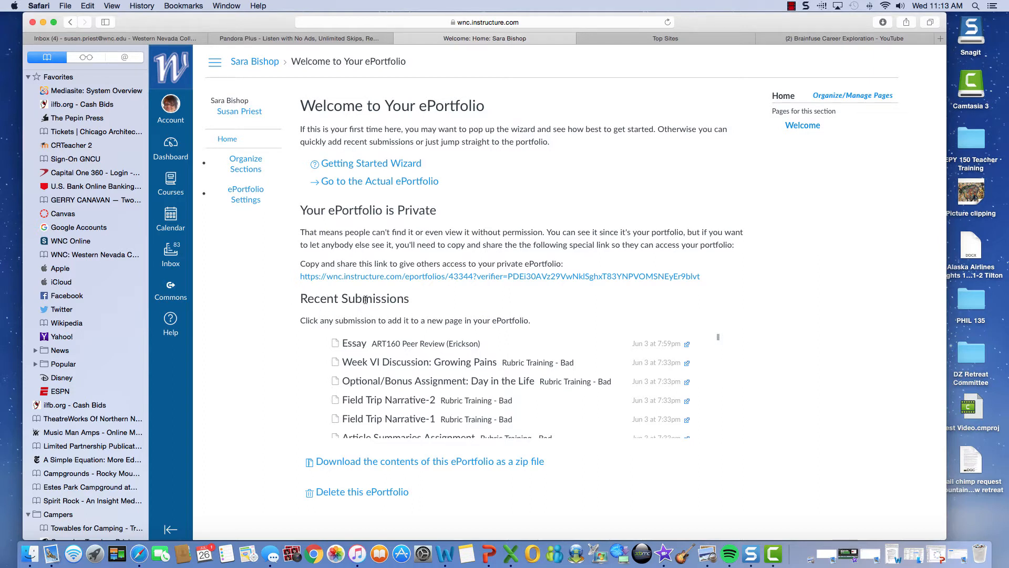
{"action": "scroll", "coordinate": [445, 399], "scroll_direction": "down", "scroll_amount": 1}
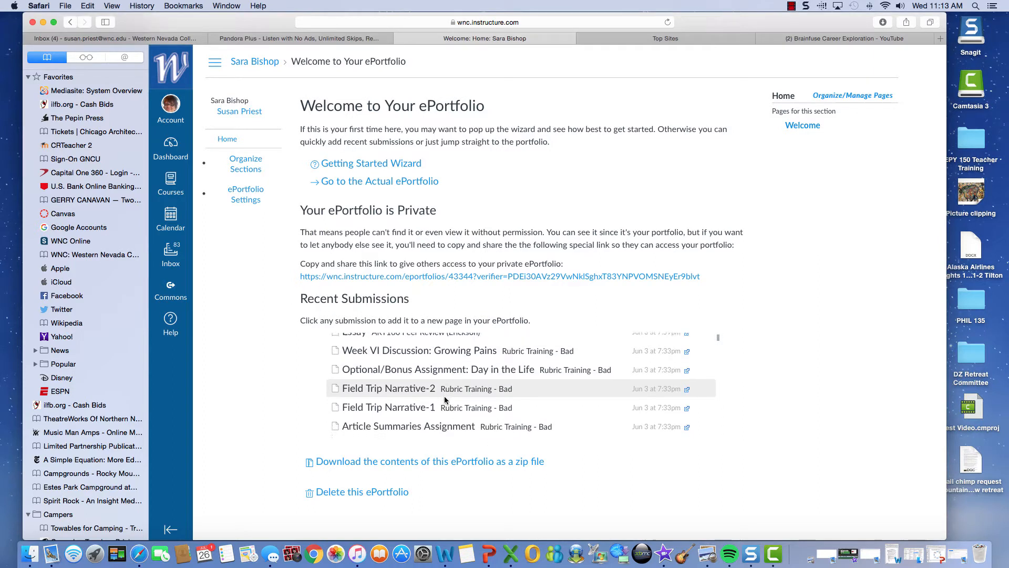
{"action": "scroll", "coordinate": [444, 396], "scroll_direction": "down", "scroll_amount": 3}
{"action": "scroll", "coordinate": [444, 395], "scroll_direction": "up", "scroll_amount": 5}
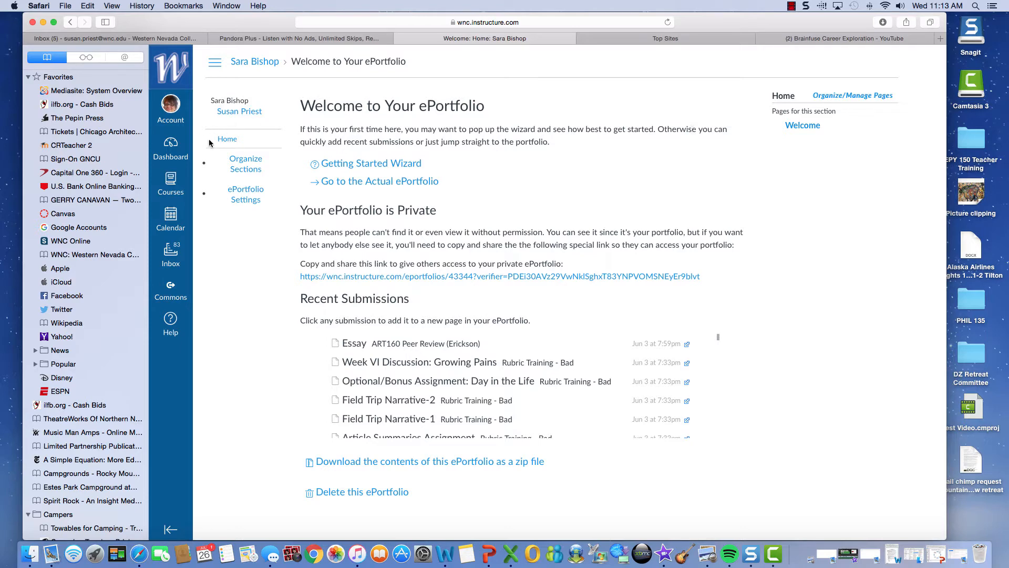
Step: Go to the portfolio's Home section and start editing its Welcome page name
{"action": "left_click", "coordinate": [226, 140]}
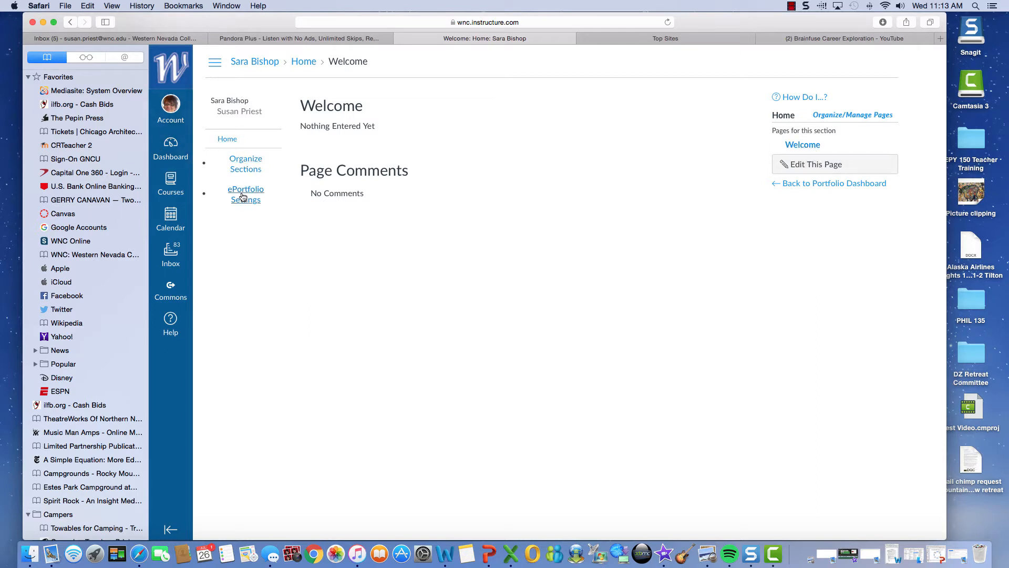
{"action": "left_click", "coordinate": [814, 165]}
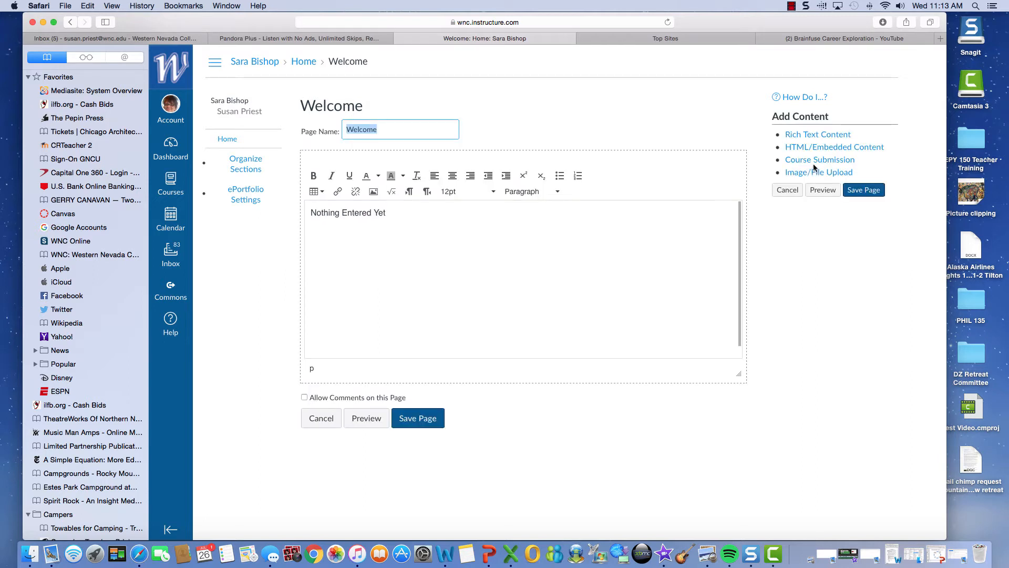
{"action": "left_click", "coordinate": [379, 130]}
Step: Rename the page to the student's Home Page and add a 'Welcome to … WNC E Portfolio' line
{"action": "key", "text": "BackSpace"}
{"action": "key", "text": "BackSpace"}
{"action": "key", "text": "BackSpace"}
{"action": "key", "text": "BackSpace"}
{"action": "key", "text": "BackSpace"}
{"action": "key", "text": "BackSpace"}
{"action": "key", "text": "BackSpace"}
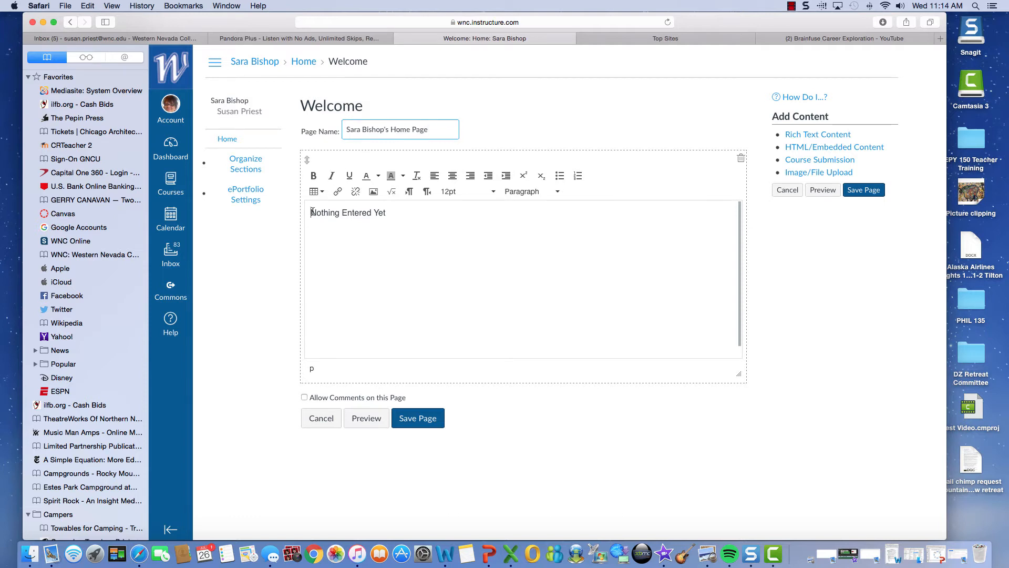
{"action": "left_click", "coordinate": [311, 211]}
{"action": "type", "text": "Welcome "}
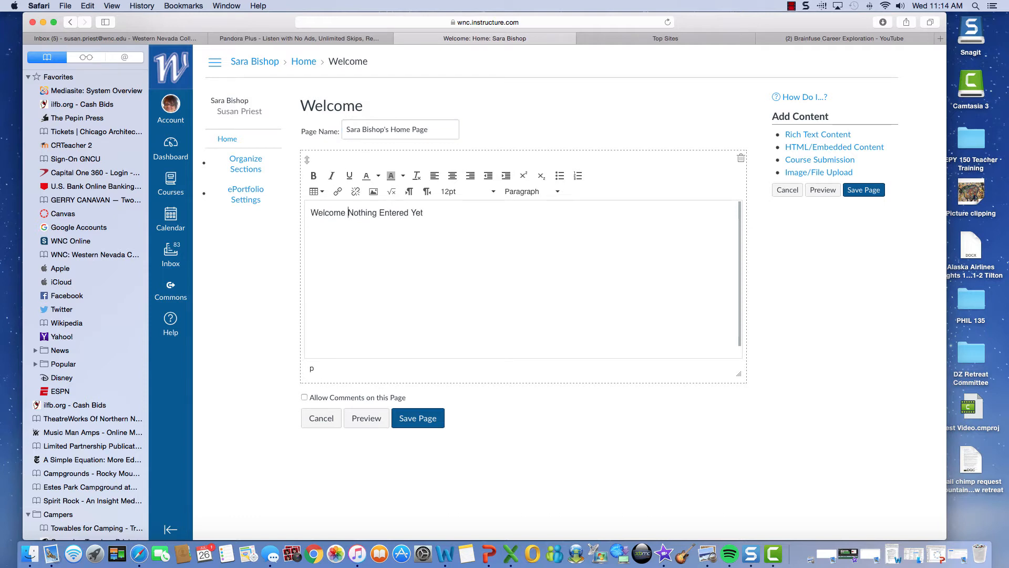
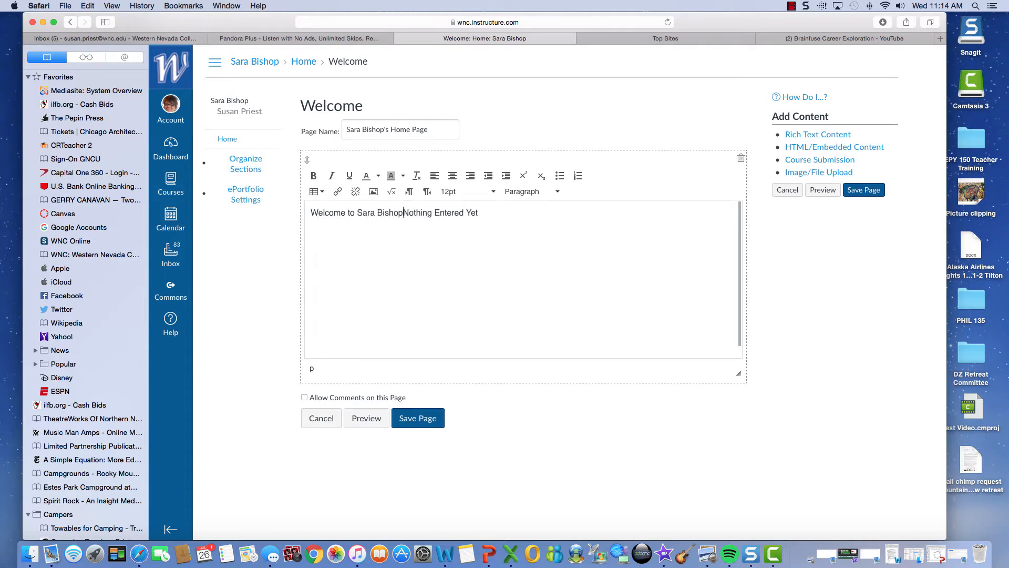
{"action": "type", "text": "'s E"}
{"action": "key", "text": "BackSpace"}
{"action": "type", "text": "WNC "}
{"action": "type", "text": "E Port"}
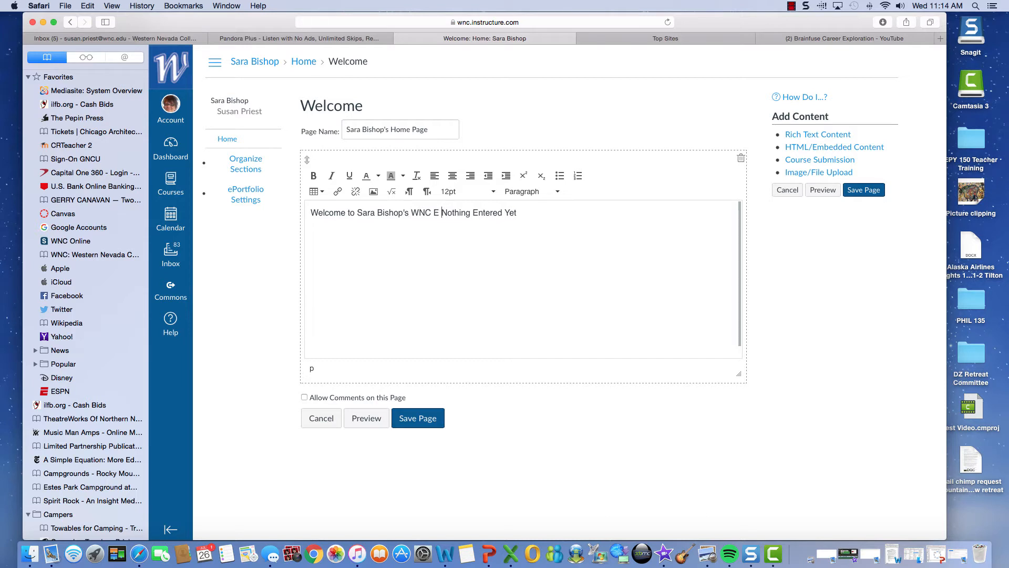
{"action": "type", "text": "folio"}
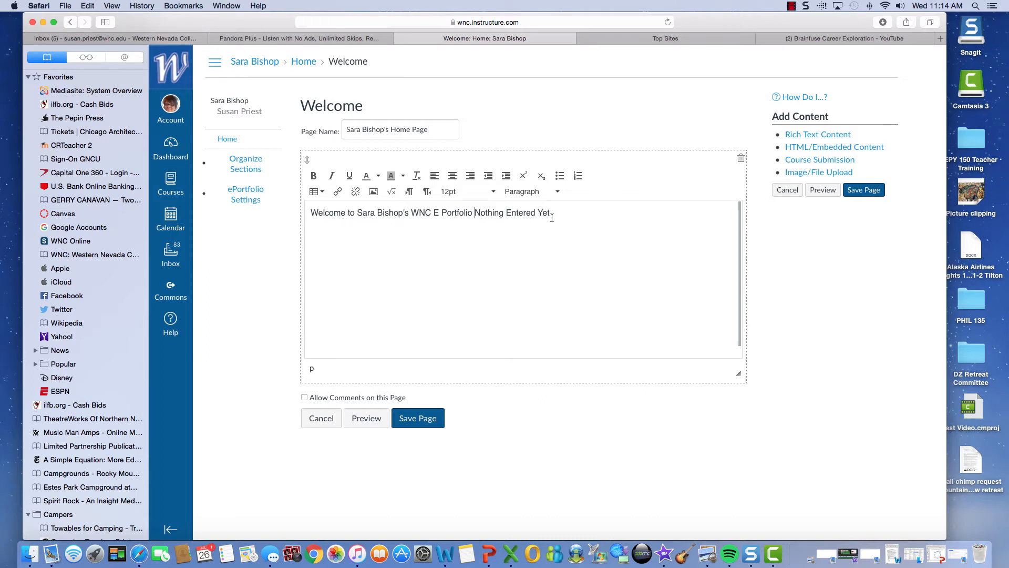
Step: Replace the 'Nothing Entered Yet' placeholder with 'Here is one of my favorite pictures:'
{"action": "left_click_drag", "start_coordinate": [551, 213], "coordinate": [474, 207]}
{"action": "key", "text": "BackSpace"}
{"action": "key", "text": "Return"}
{"action": "type", "text": "Here is one of "}
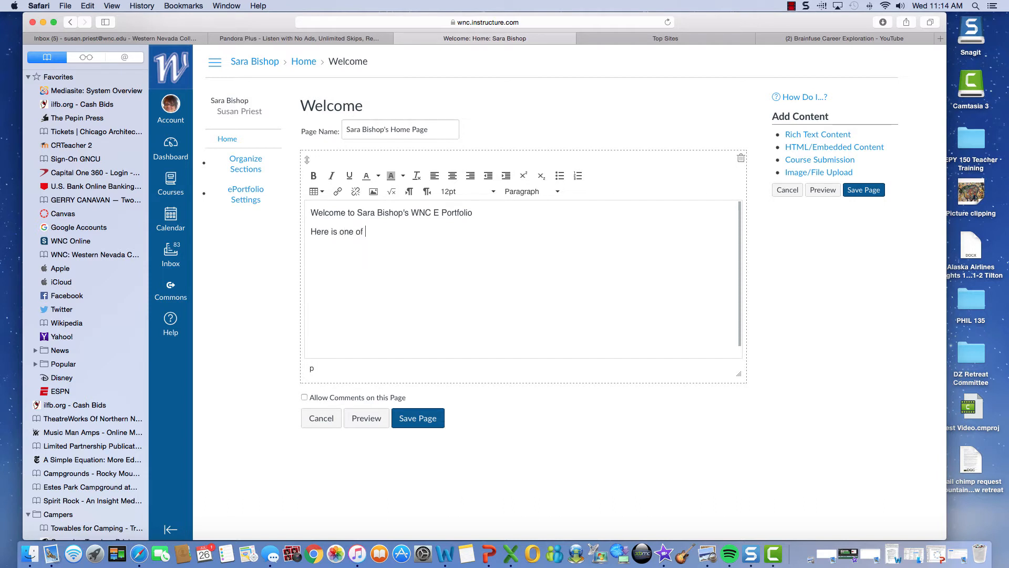
{"action": "type", "text": "my favorite pictures:"}
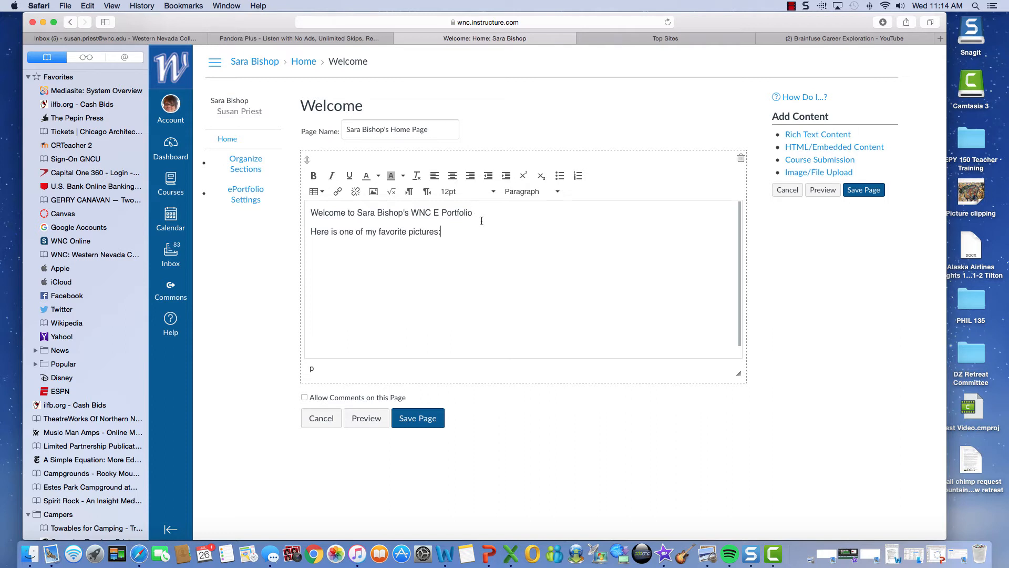
Step: Embed cloutiewell.jpg from My files > Fair Use Pictures into the page
{"action": "left_click", "coordinate": [373, 192]}
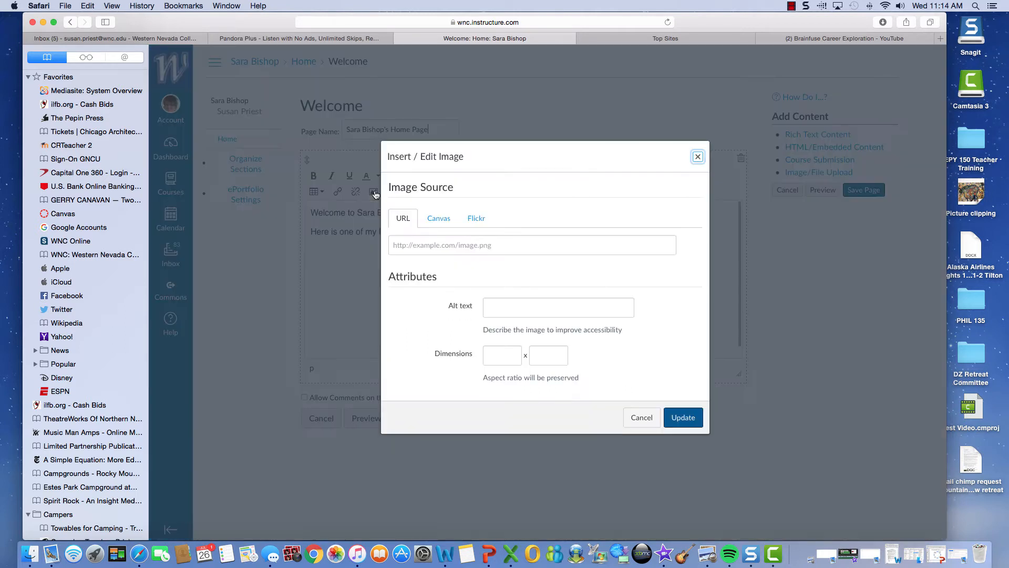
{"action": "left_click", "coordinate": [441, 217]}
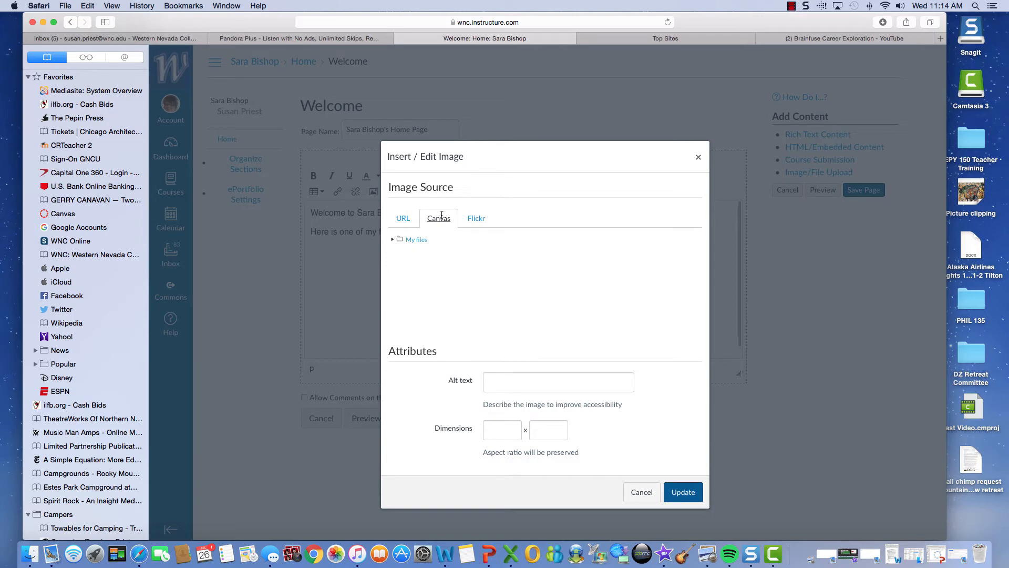
{"action": "left_click", "coordinate": [416, 242]}
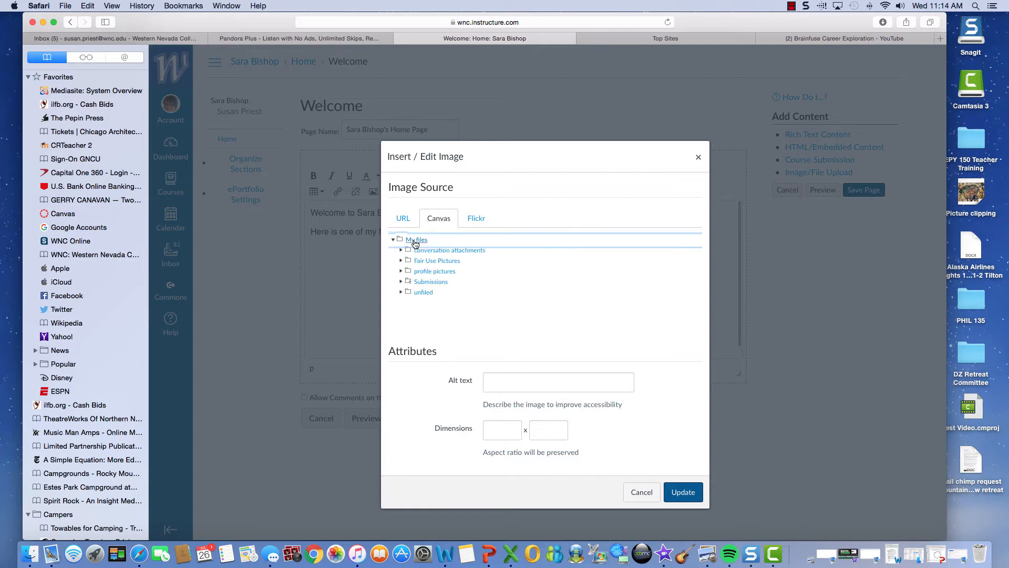
{"action": "left_click", "coordinate": [432, 262]}
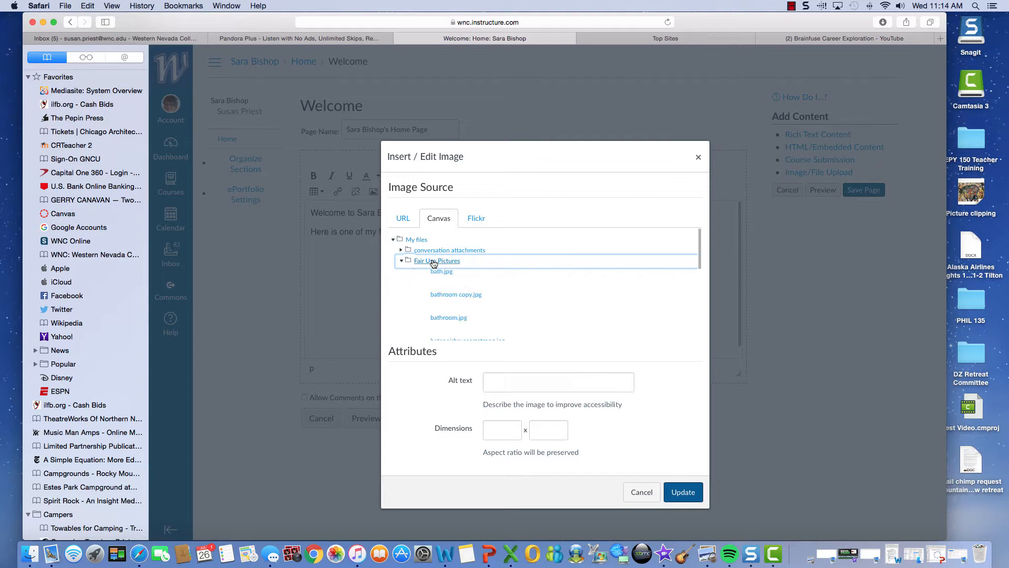
{"action": "scroll", "coordinate": [545, 293], "scroll_direction": "down", "scroll_amount": 1}
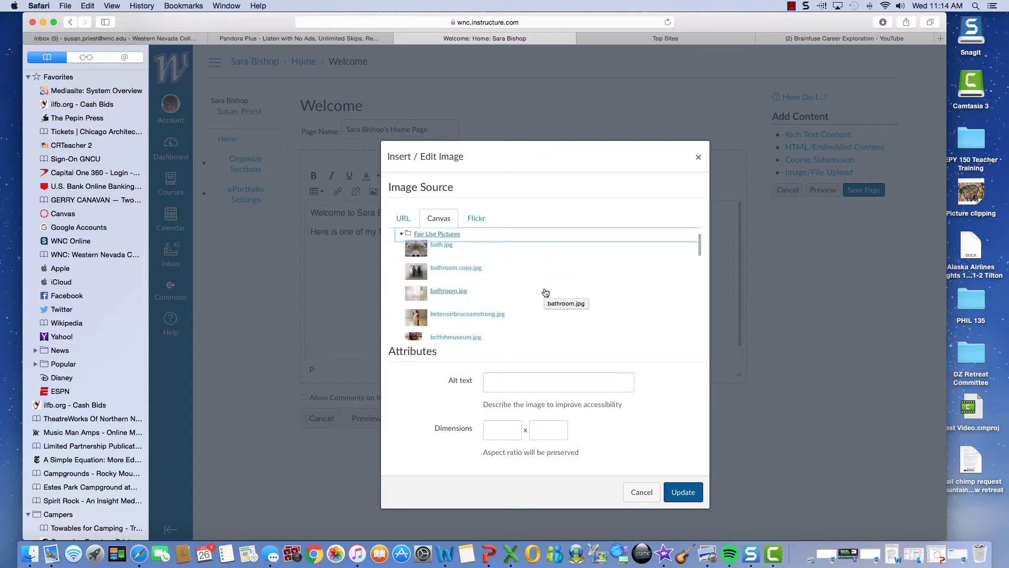
{"action": "scroll", "coordinate": [546, 293], "scroll_direction": "down", "scroll_amount": 3}
{"action": "scroll", "coordinate": [545, 293], "scroll_direction": "down", "scroll_amount": 1}
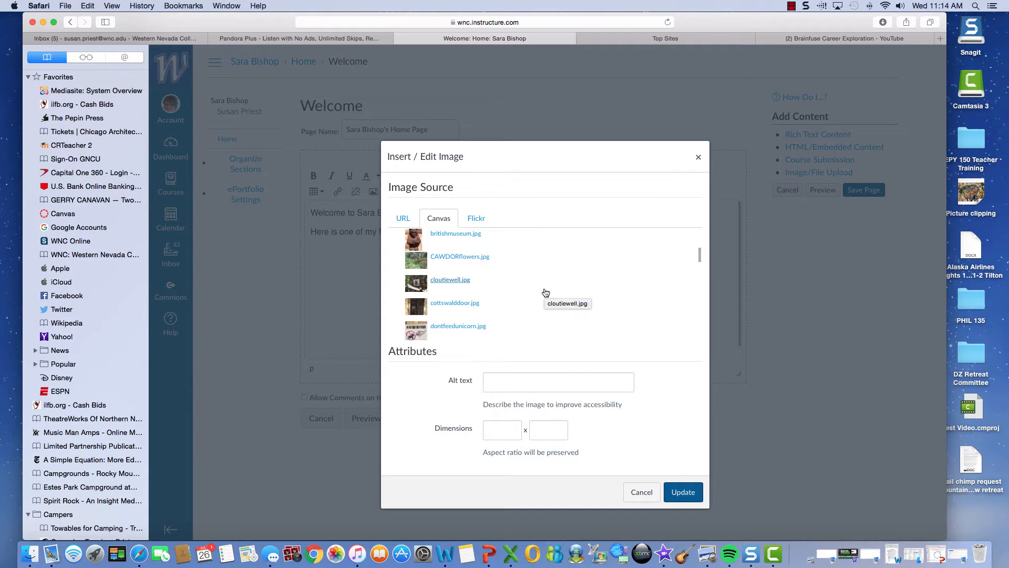
{"action": "scroll", "coordinate": [546, 293], "scroll_direction": "up", "scroll_amount": 1}
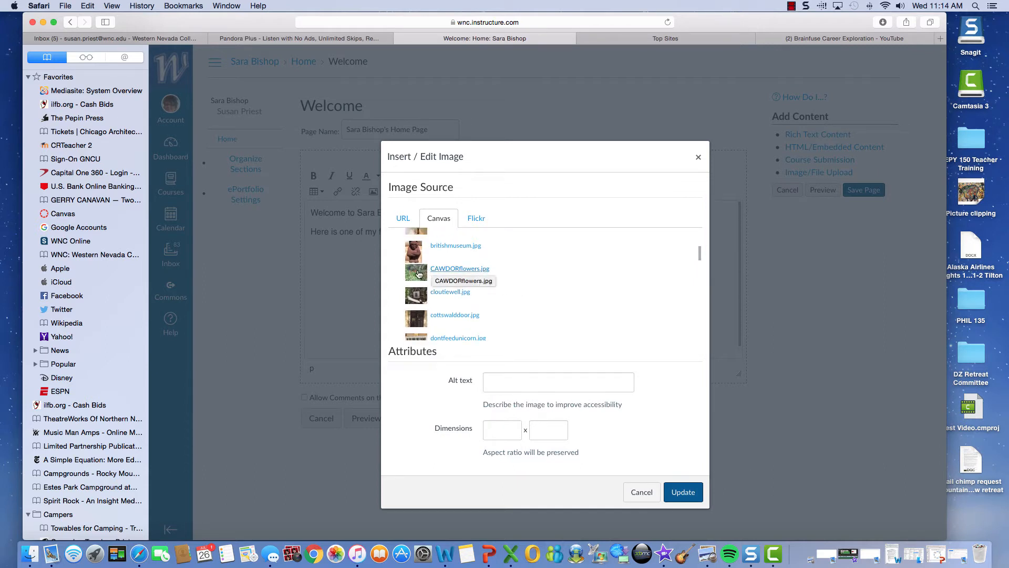
{"action": "left_click", "coordinate": [416, 300]}
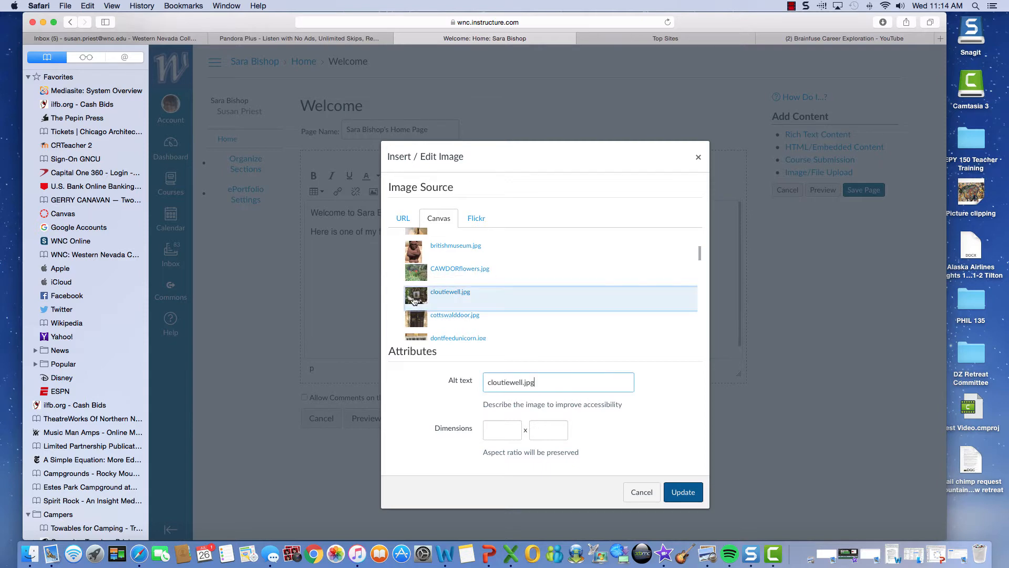
{"action": "left_click", "coordinate": [696, 498]}
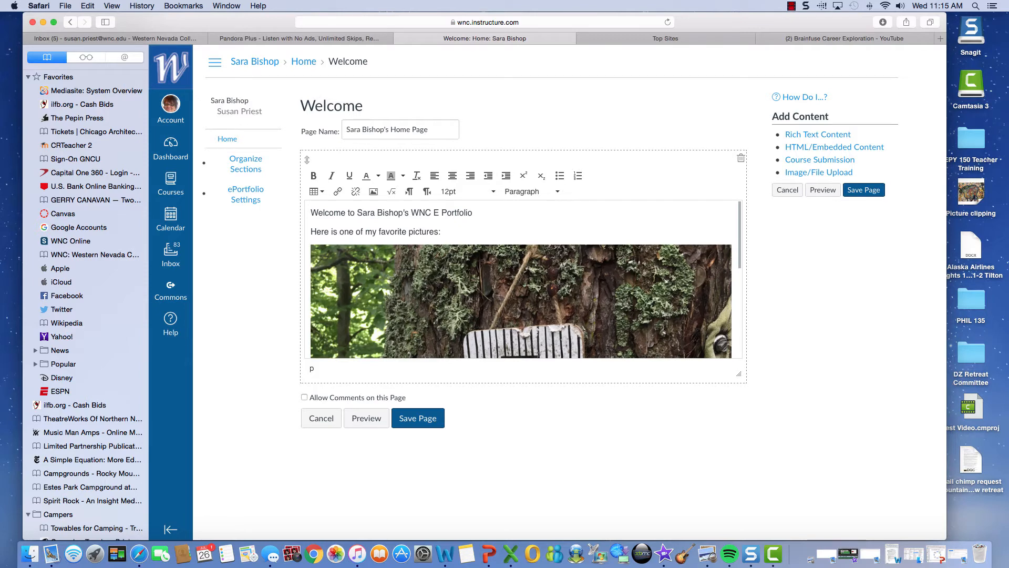
Step: Resize the embedded picture's width from 801 to 450
{"action": "scroll", "coordinate": [561, 288], "scroll_direction": "down", "scroll_amount": 5}
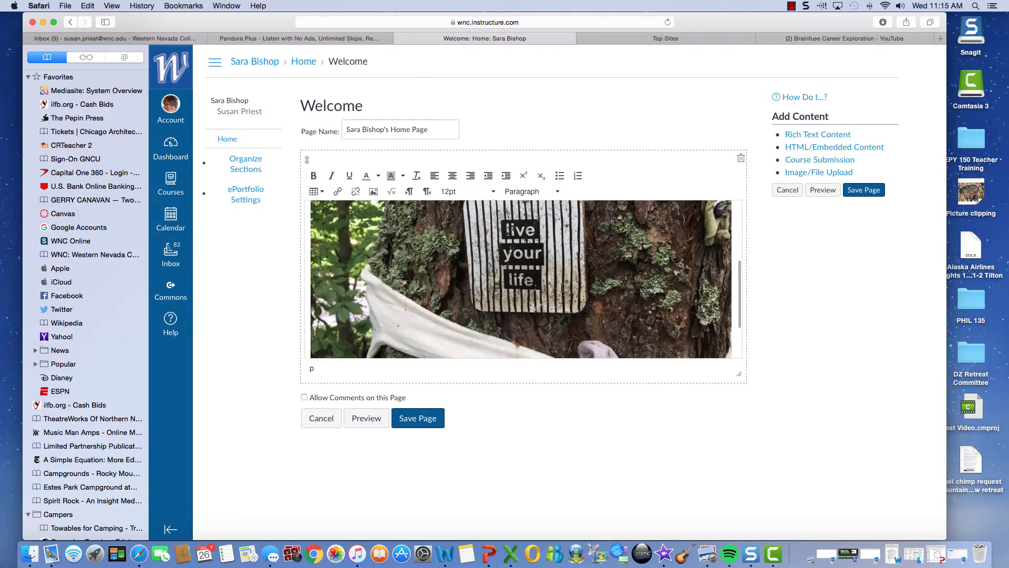
{"action": "scroll", "coordinate": [561, 288], "scroll_direction": "up", "scroll_amount": 5}
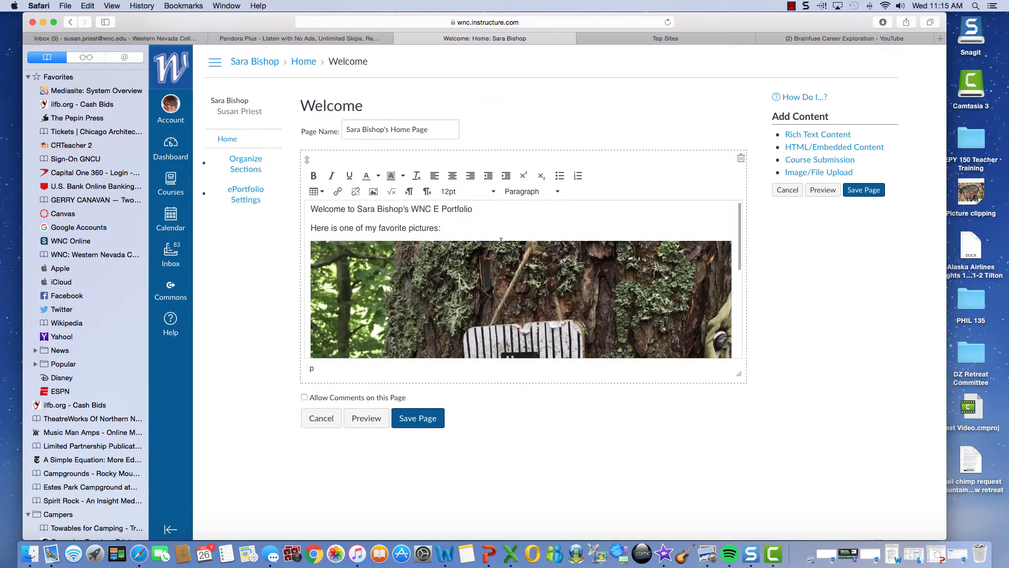
{"action": "left_click", "coordinate": [501, 244]}
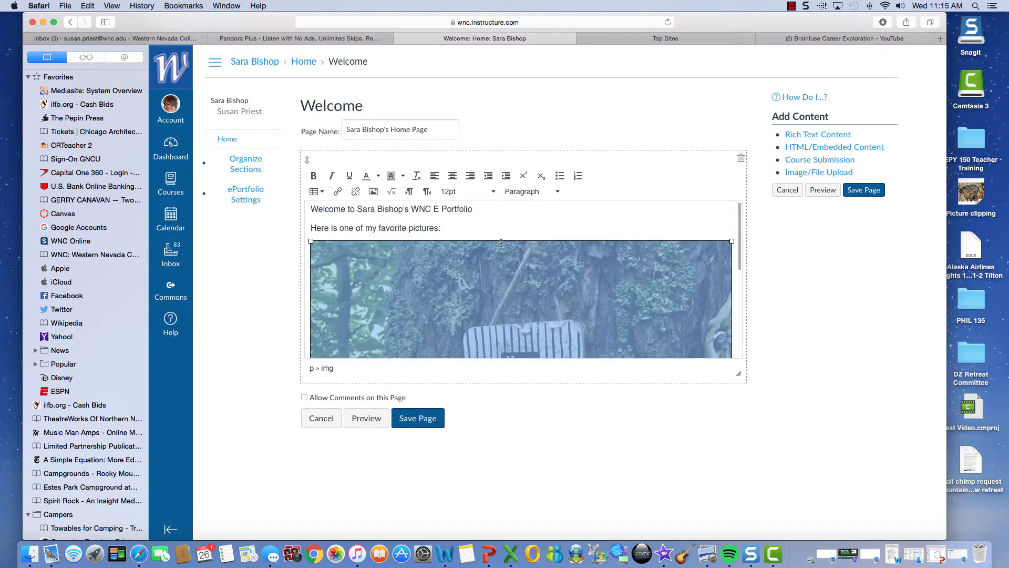
{"action": "left_click", "coordinate": [372, 193]}
{"action": "left_click", "coordinate": [476, 360]}
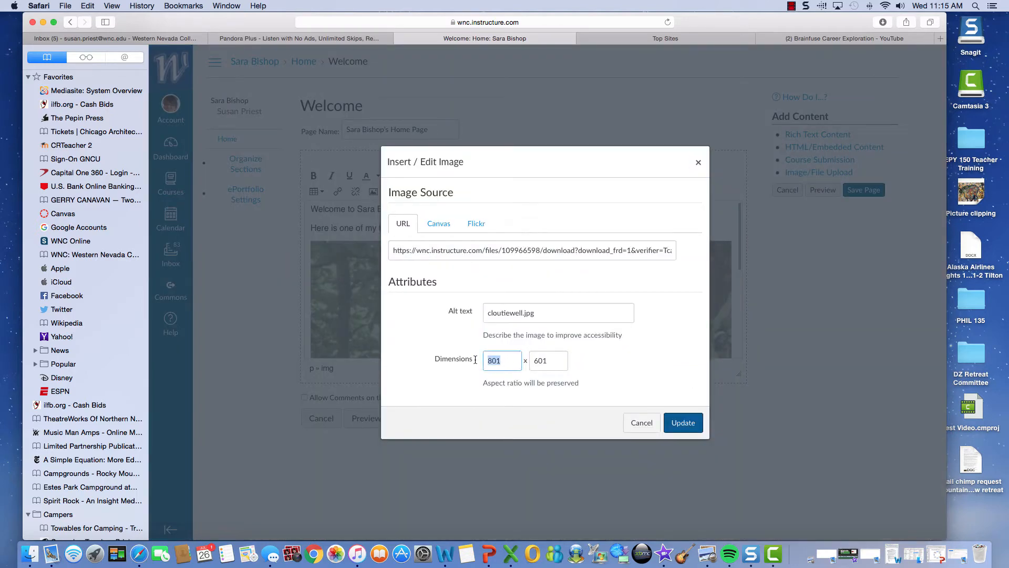
{"action": "type", "text": "450"}
{"action": "left_click", "coordinate": [685, 422]}
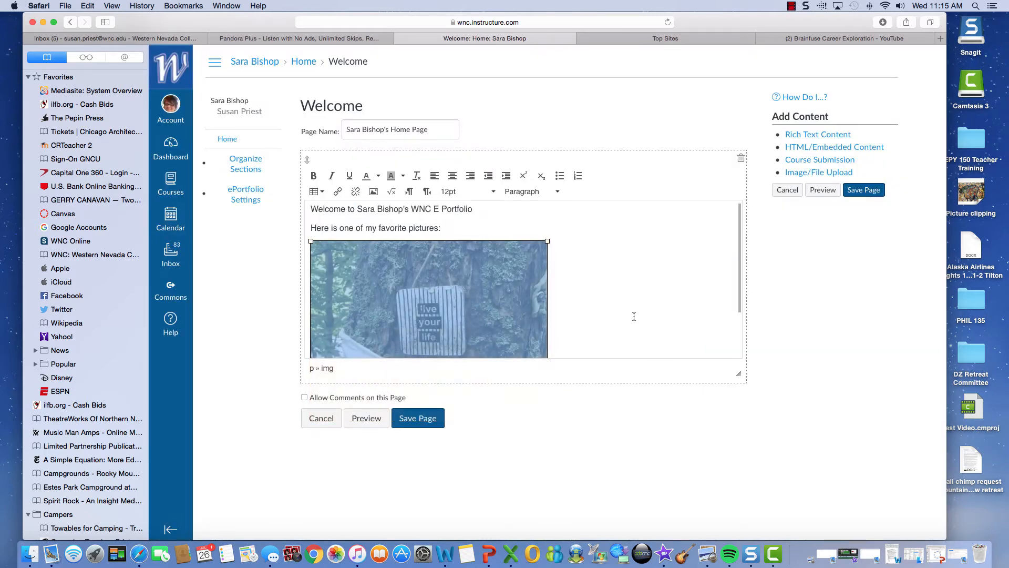
Step: Allow comments on the home page and save it
{"action": "scroll", "coordinate": [634, 317], "scroll_direction": "down", "scroll_amount": 3}
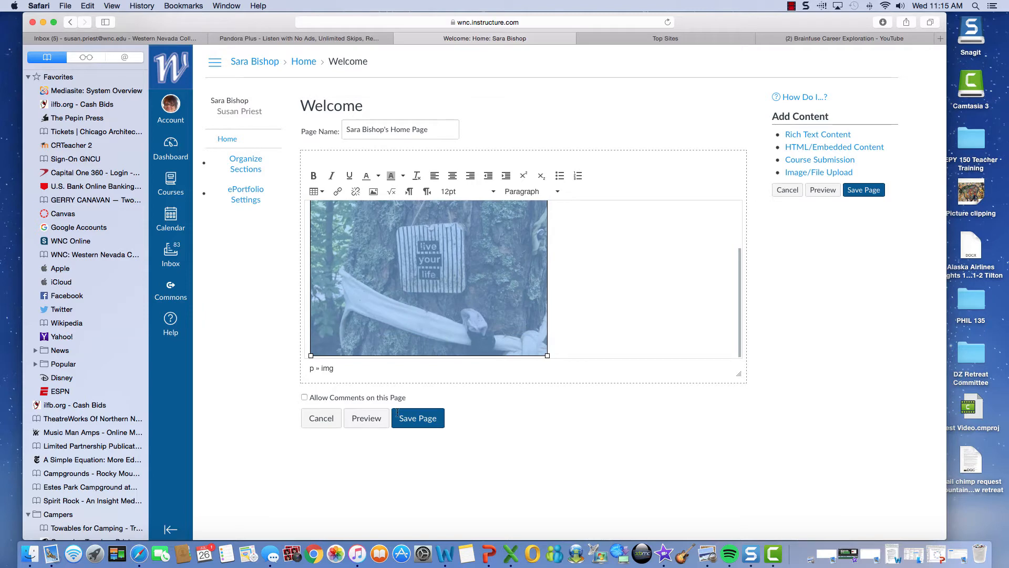
{"action": "left_click", "coordinate": [304, 398]}
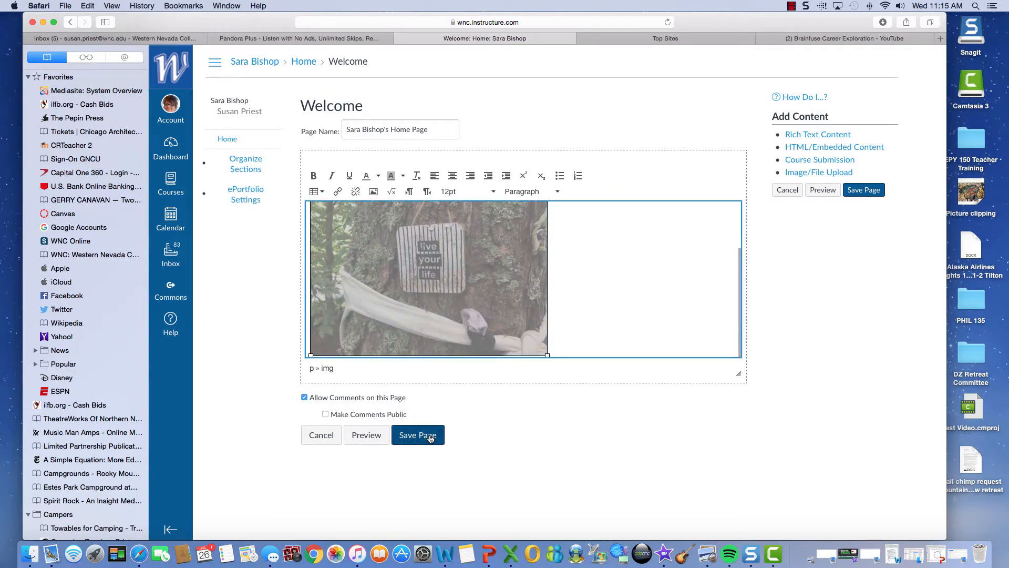
{"action": "left_click", "coordinate": [430, 436]}
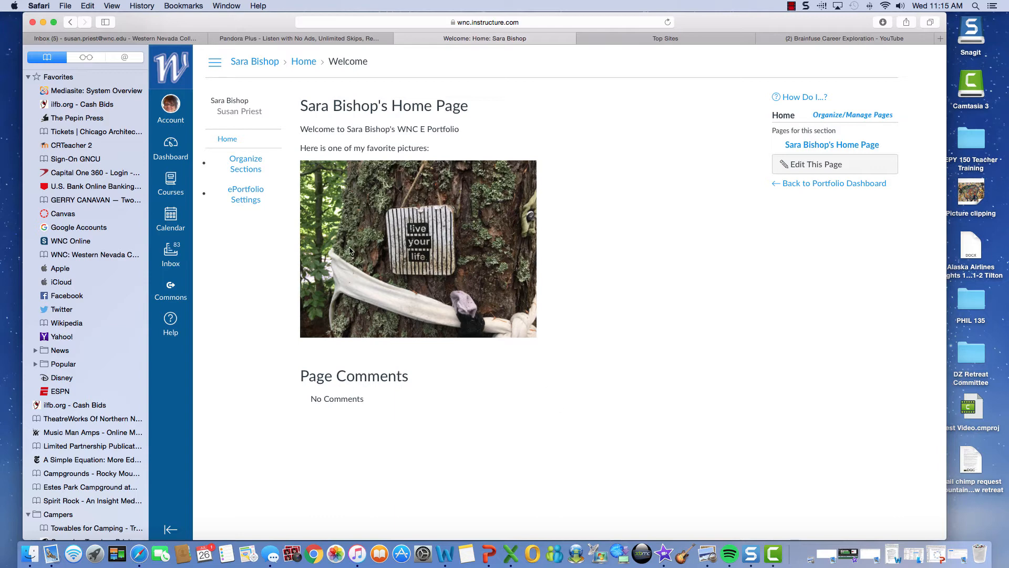
Step: Add sections named Career, Writing Samples and Research to the portfolio
{"action": "left_click", "coordinate": [247, 169]}
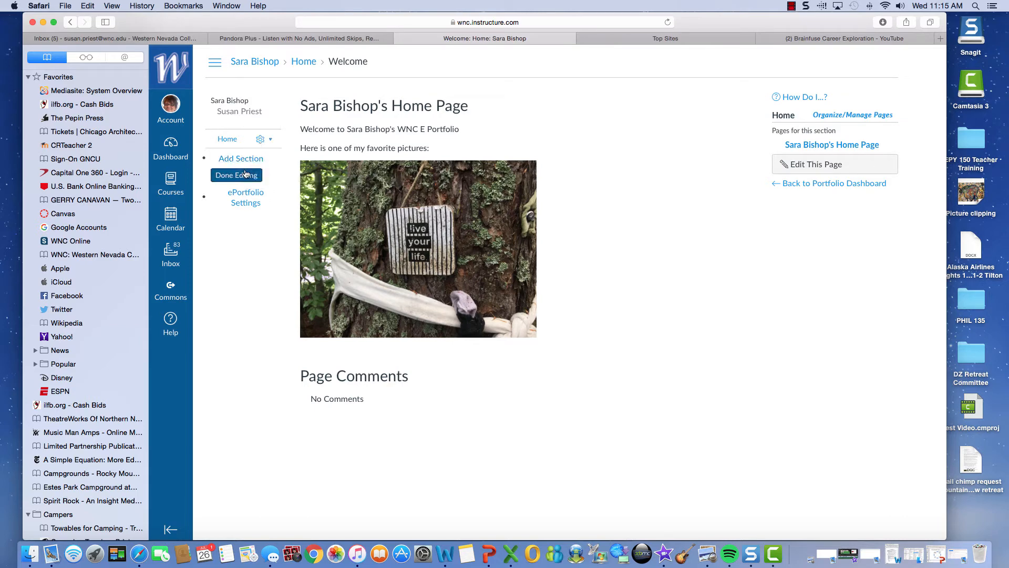
{"action": "left_click", "coordinate": [242, 159]}
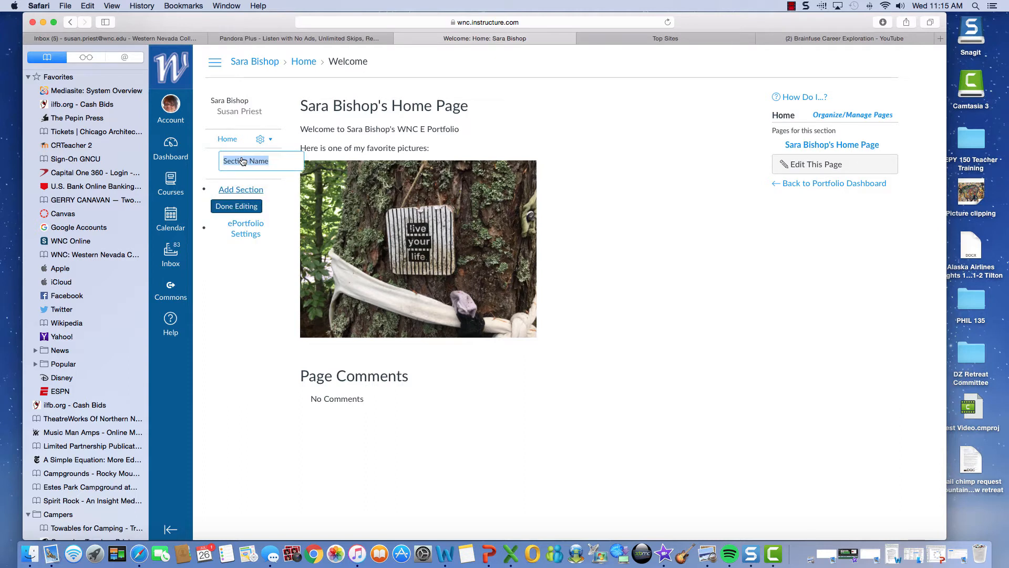
{"action": "type", "text": "Caree"}
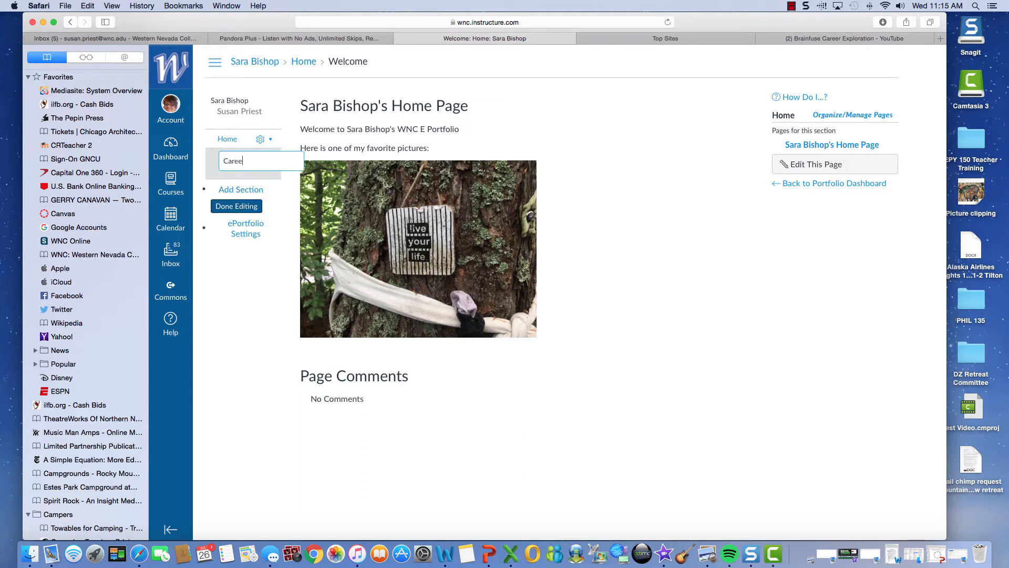
{"action": "type", "text": "r"}
{"action": "key", "text": "Return"}
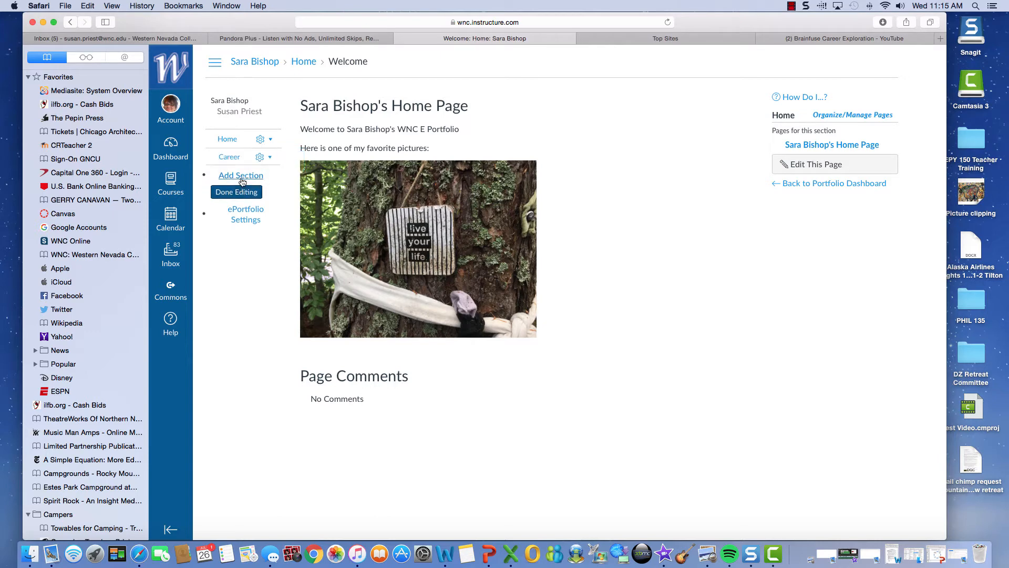
{"action": "left_click", "coordinate": [240, 176]}
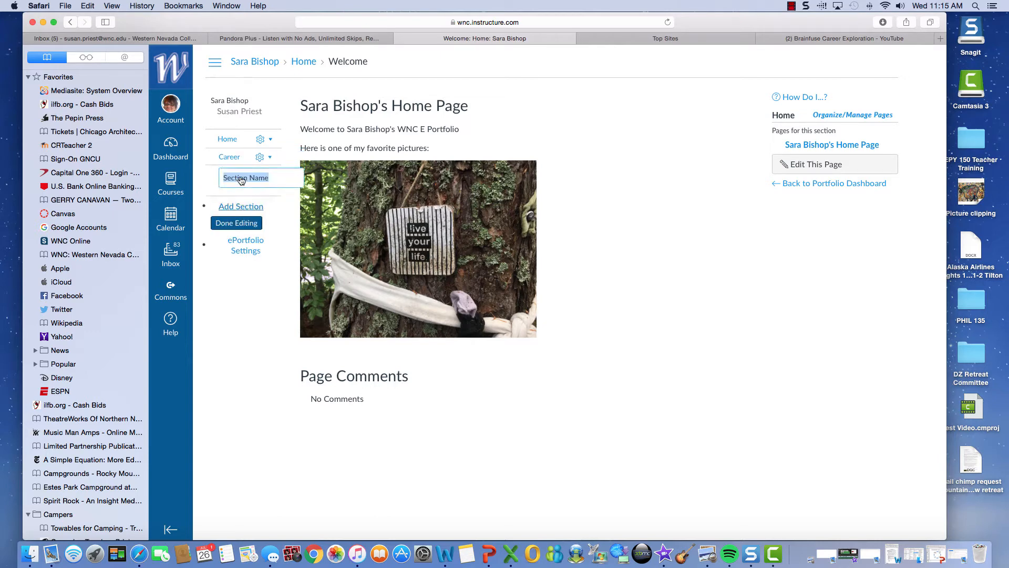
{"action": "type", "text": "Wr"}
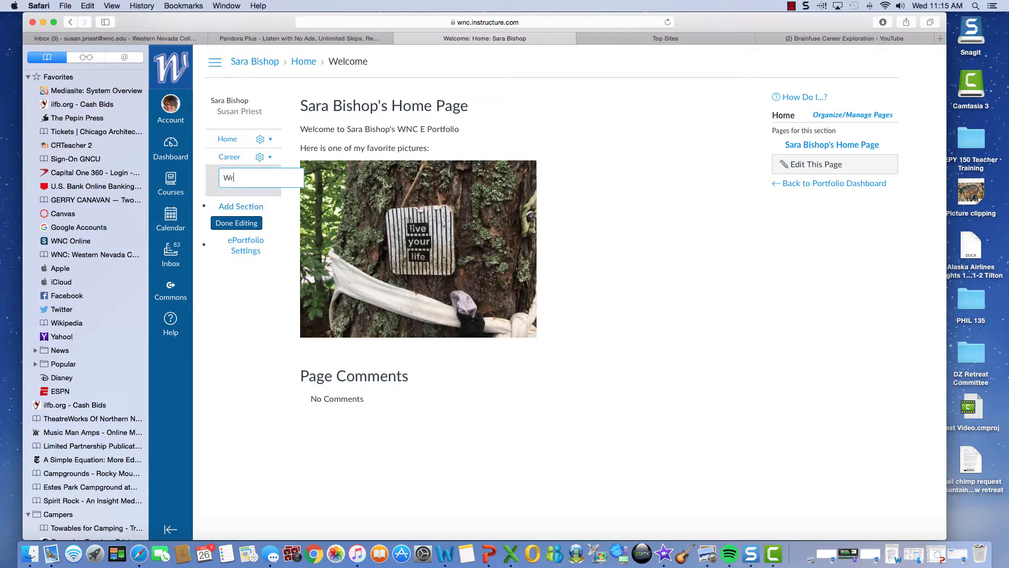
{"action": "type", "text": "iting Samples"}
{"action": "key", "text": "Return"}
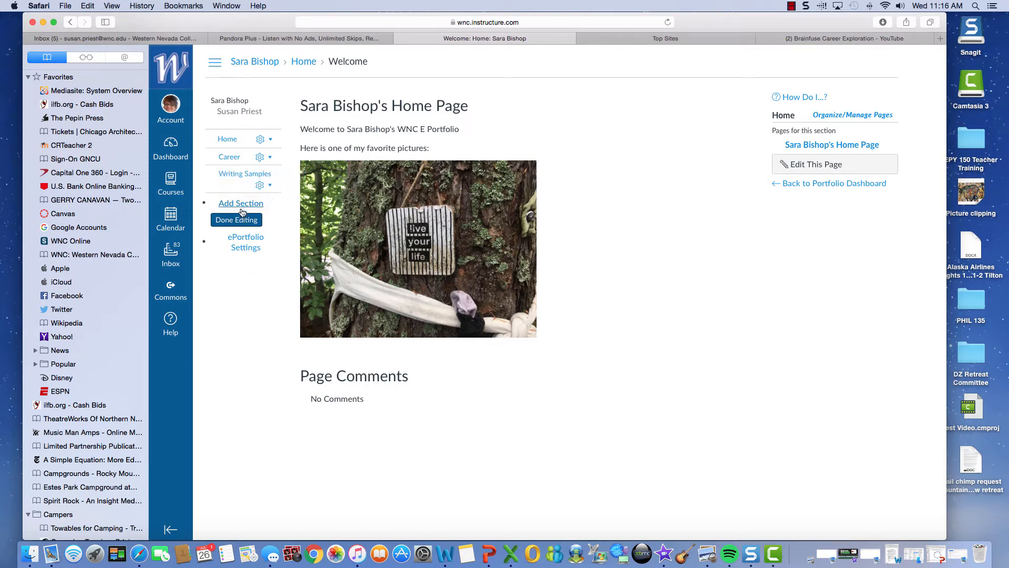
{"action": "left_click", "coordinate": [245, 205]}
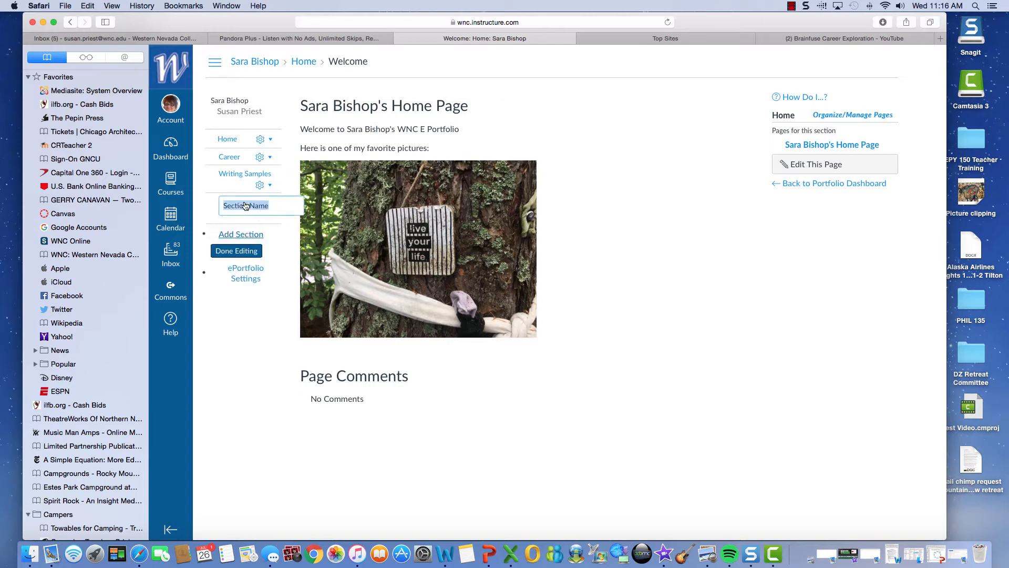
{"action": "type", "text": "Resea"}
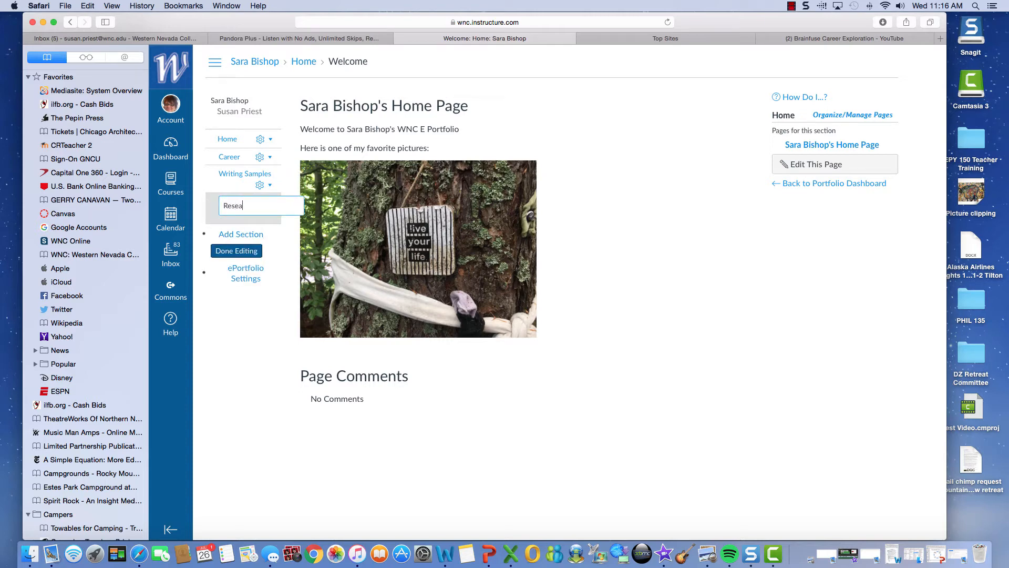
{"action": "type", "text": "rch"}
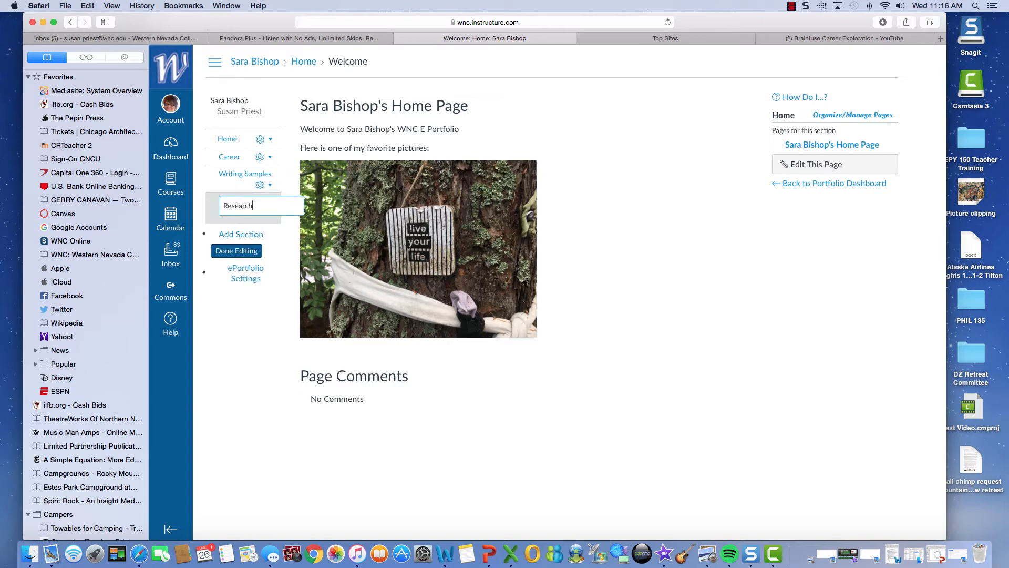
{"action": "left_click", "coordinate": [246, 255]}
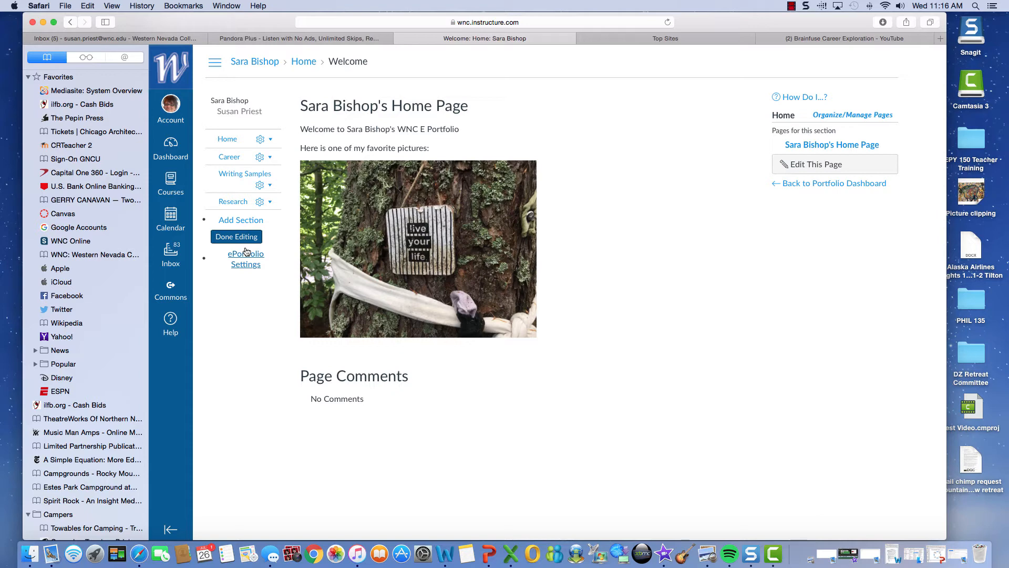
Step: Leave the section names unchanged, finish editing sections, and open the Career section
{"action": "left_click", "coordinate": [234, 171]}
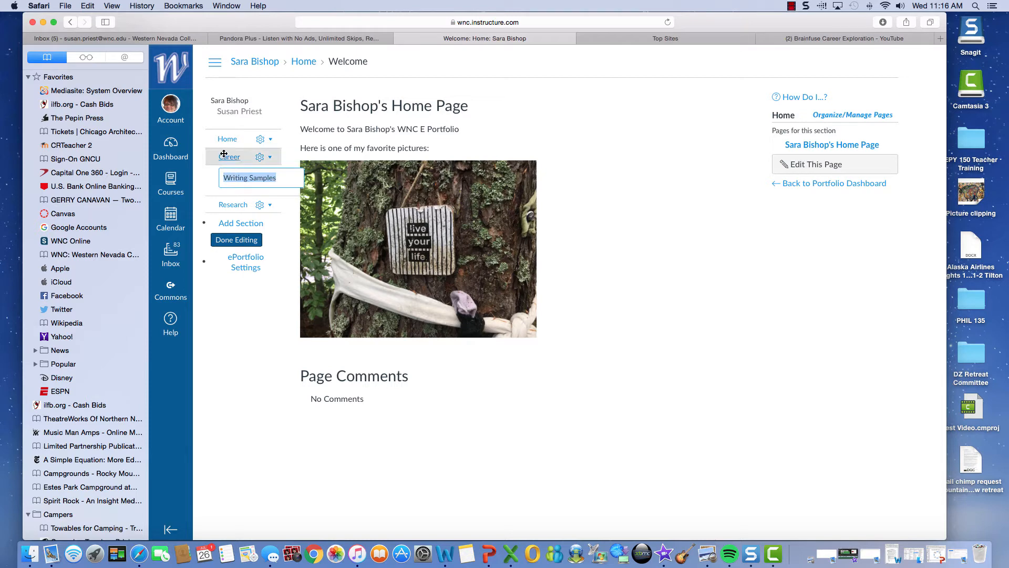
{"action": "left_click", "coordinate": [223, 156]}
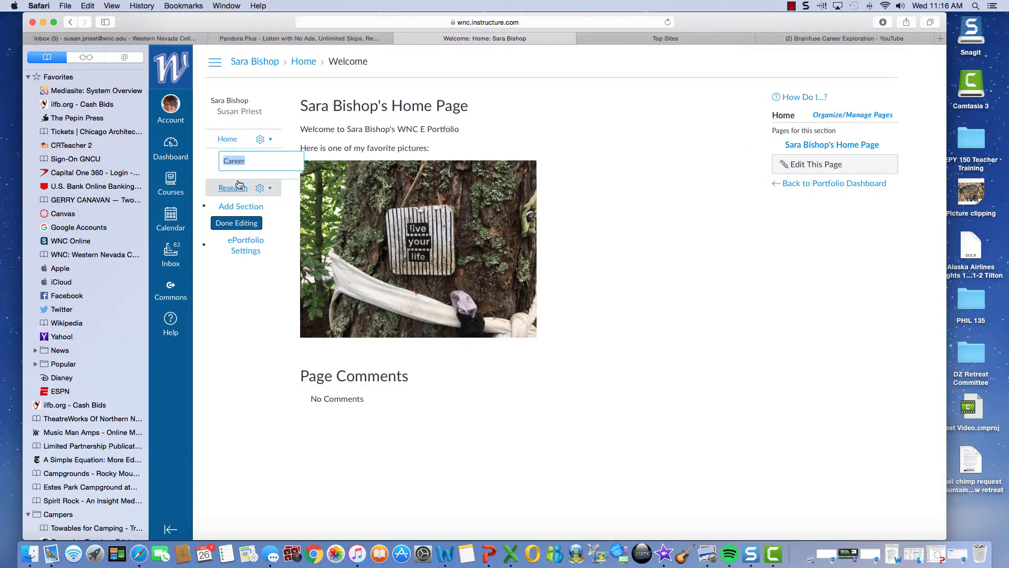
{"action": "left_click", "coordinate": [708, 270]}
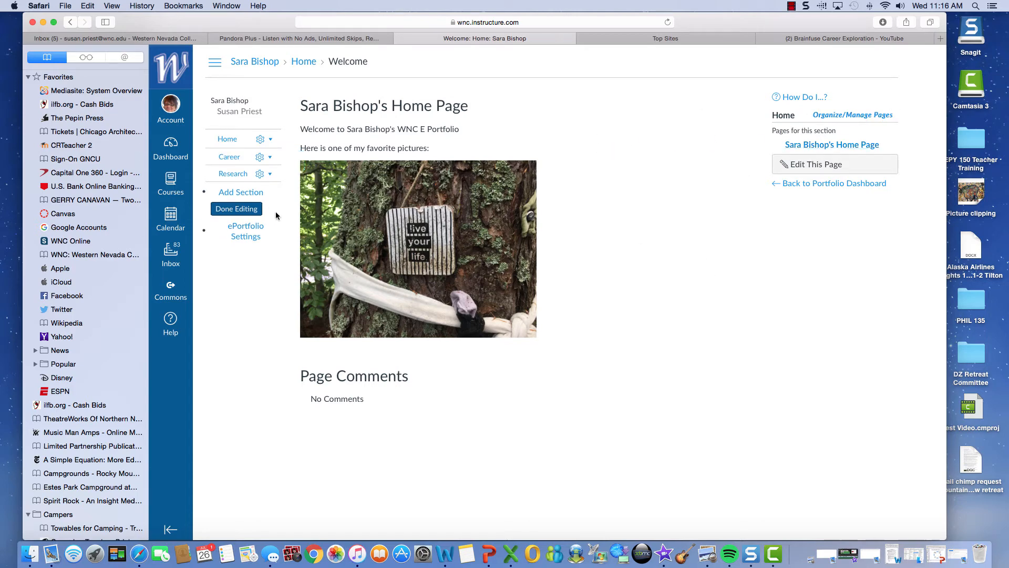
{"action": "left_click", "coordinate": [241, 211]}
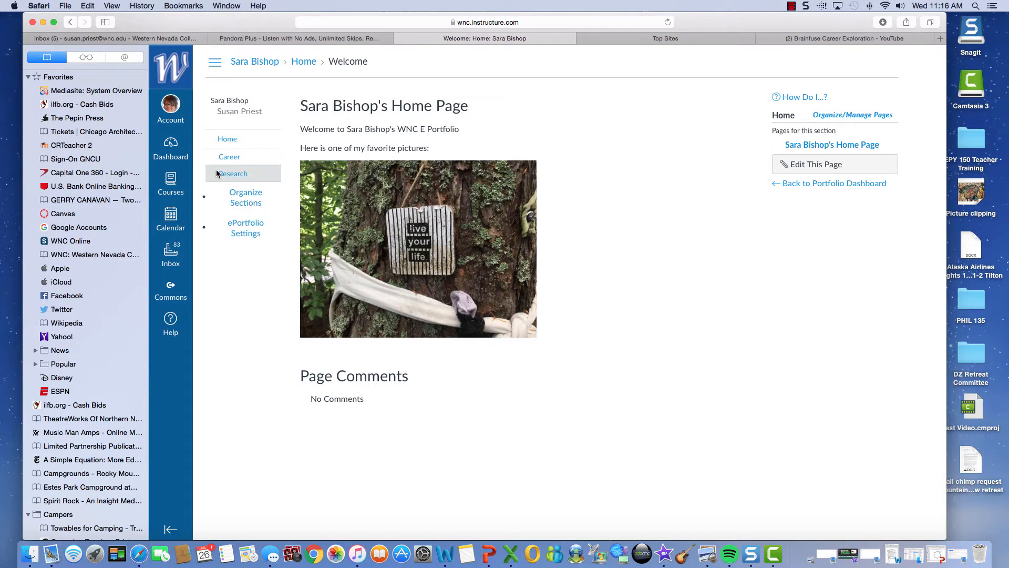
{"action": "left_click", "coordinate": [230, 157]}
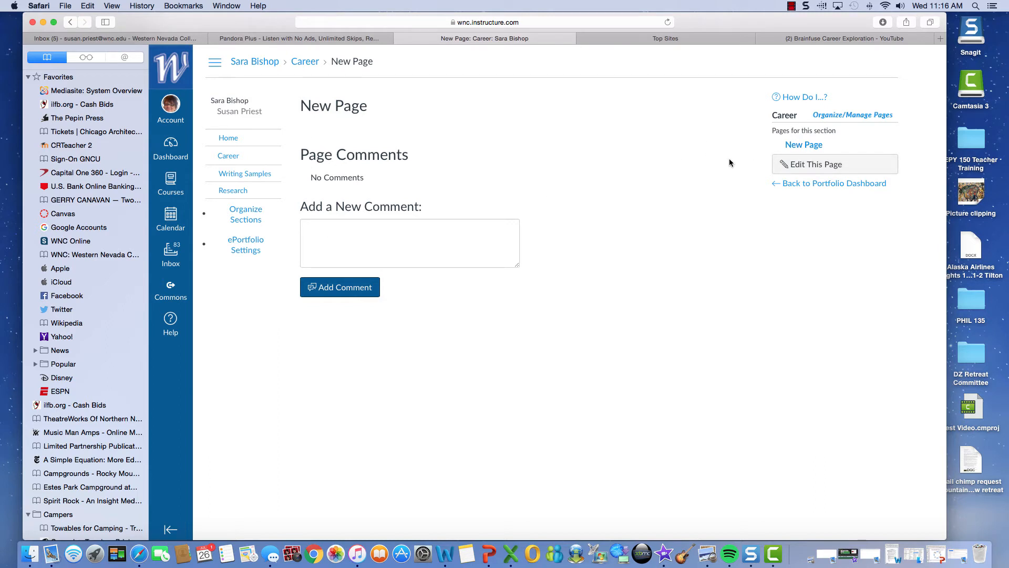
Step: Save a 'My Career Goals' page in Career with comments disabled, then reopen it for editing
{"action": "left_click", "coordinate": [814, 145]}
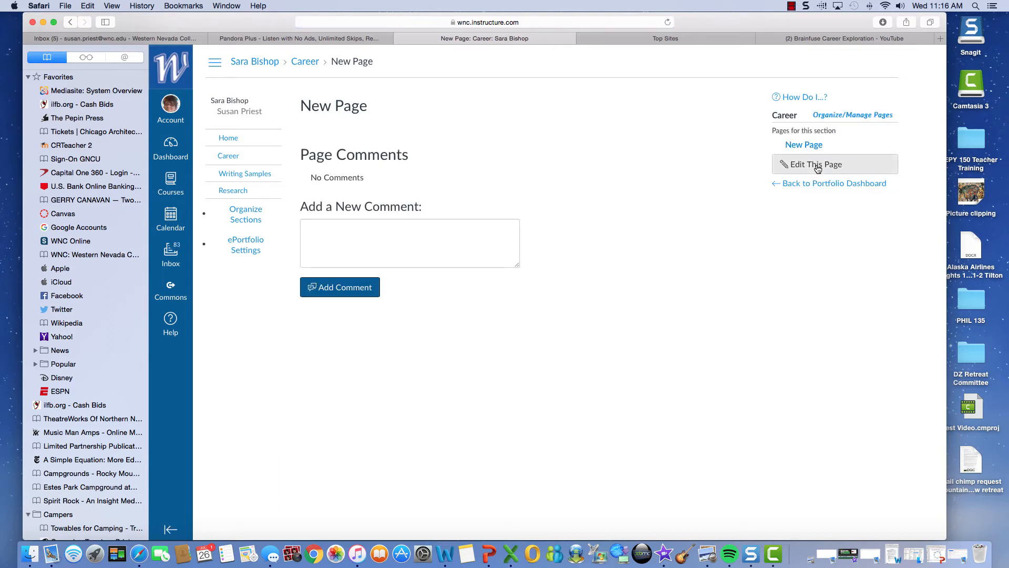
{"action": "left_click", "coordinate": [815, 165]}
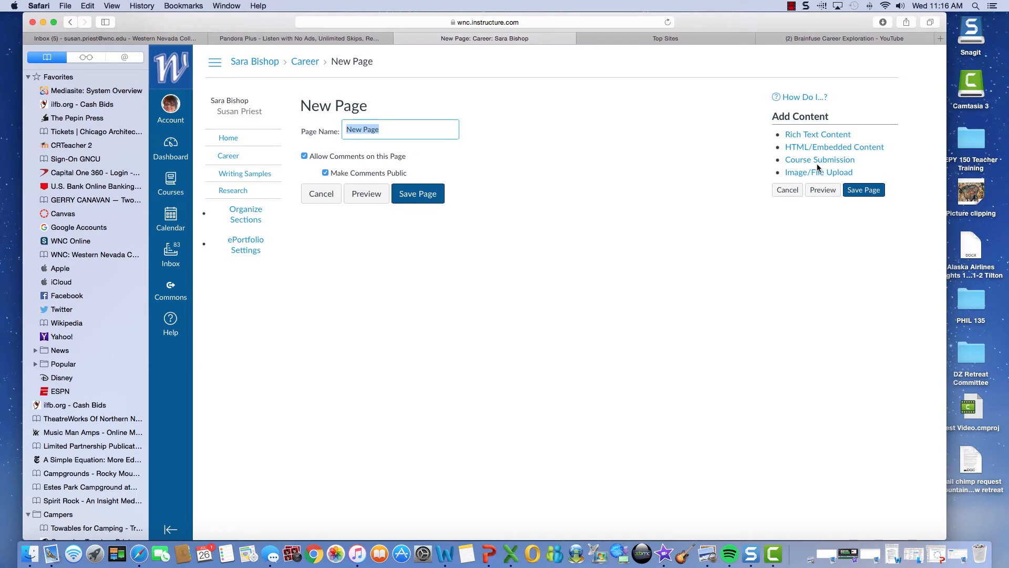
{"action": "type", "text": "My Career Goals"}
{"action": "left_click", "coordinate": [304, 156]}
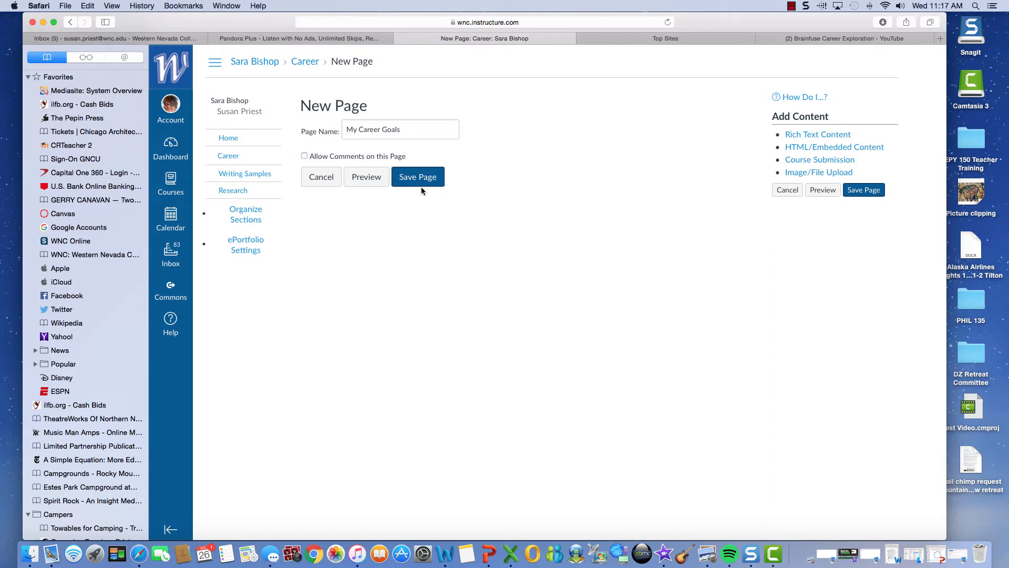
{"action": "left_click", "coordinate": [419, 177]}
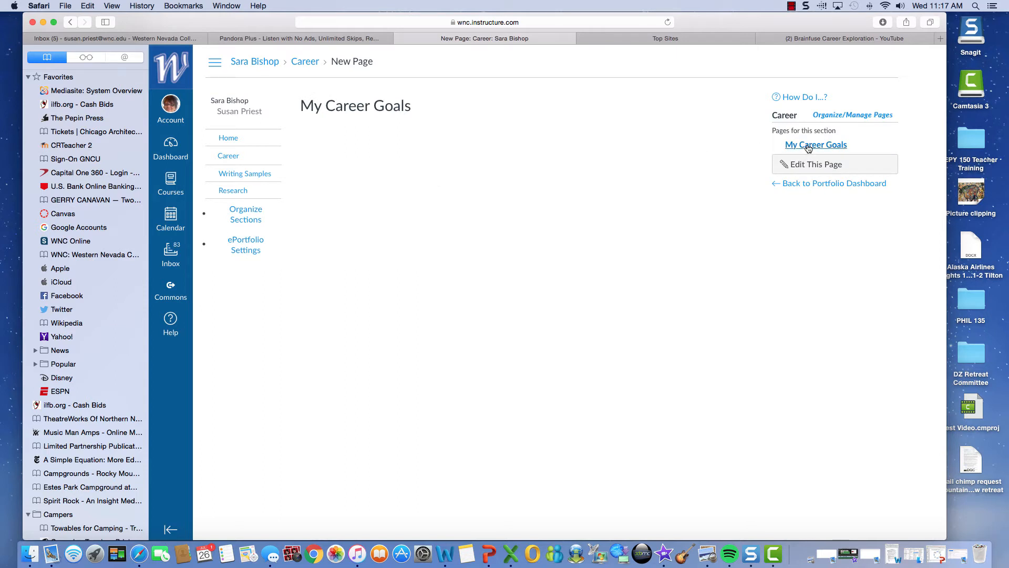
{"action": "left_click", "coordinate": [812, 166]}
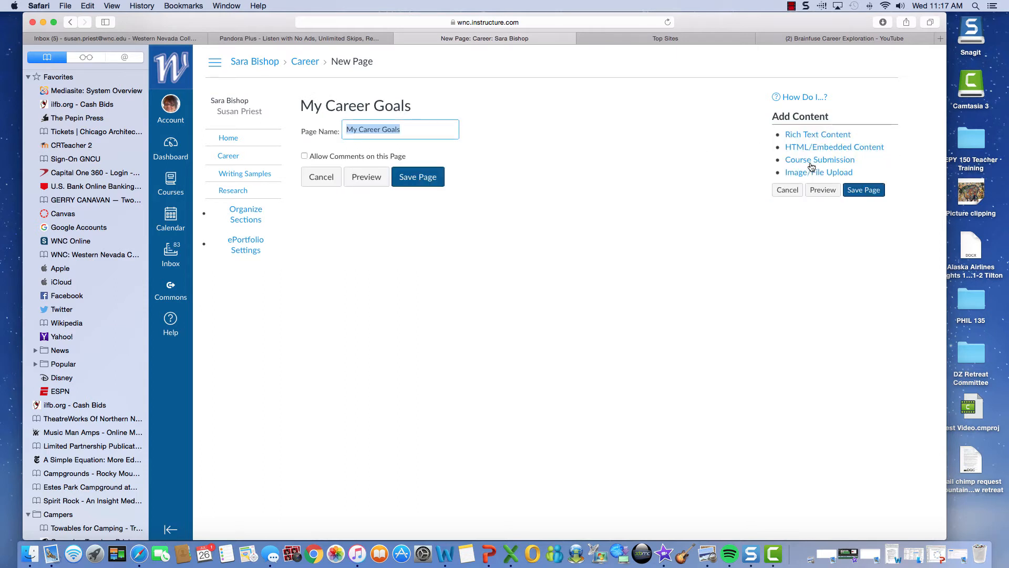
Step: Add rich text goals 'To create positive juju', 'To heal the planet', 'To end racism' and save
{"action": "left_click", "coordinate": [808, 138]}
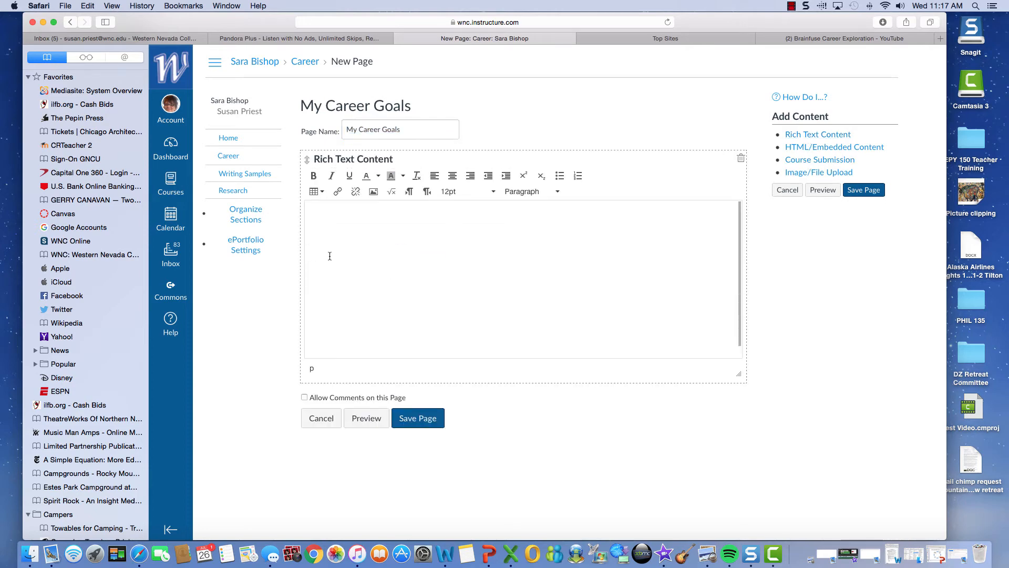
{"action": "left_click", "coordinate": [347, 220]}
{"action": "type", "text": "To create positive interactions"}
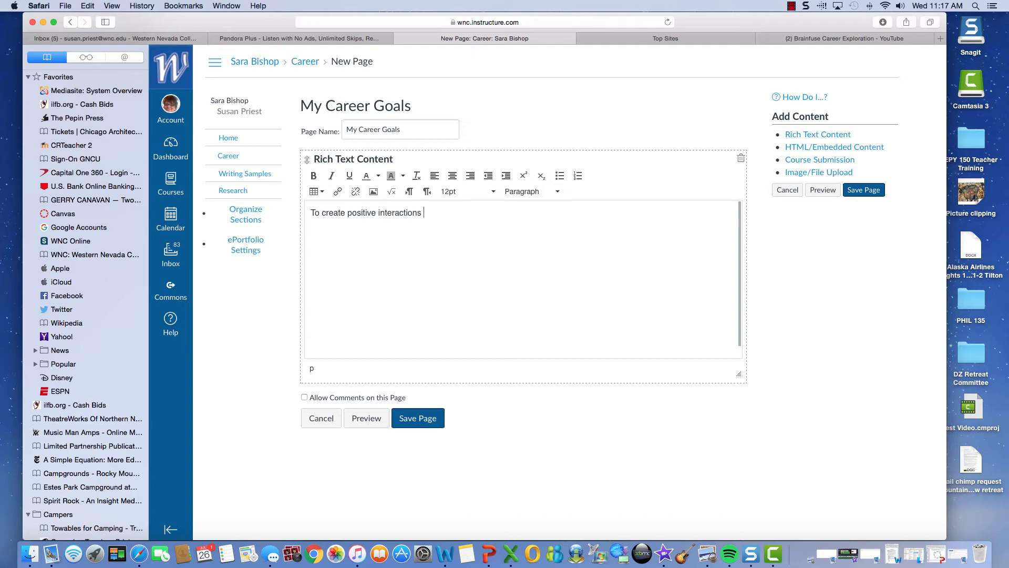
{"action": "key", "text": "BackSpace"}
{"action": "key", "text": "BackSpace"}
{"action": "key", "text": "BackSpace"}
{"action": "key", "text": "BackSpace"}
{"action": "key", "text": "BackSpace"}
{"action": "key", "text": "BackSpace"}
{"action": "key", "text": "BackSpace"}
{"action": "key", "text": "BackSpace"}
{"action": "key", "text": "BackSpace"}
{"action": "key", "text": "BackSpace"}
{"action": "key", "text": "BackSpace"}
{"action": "key", "text": "BackSpace"}
{"action": "key", "text": "BackSpace"}
{"action": "key", "text": "BackSpace"}
{"action": "key", "text": "BackSpace"}
{"action": "key", "text": "BackSpace"}
{"action": "key", "text": "BackSpace"}
{"action": "key", "text": "BackSpace"}
{"action": "key", "text": "BackSpace"}
{"action": "key", "text": "BackSpace"}
{"action": "key", "text": "BackSpace"}
{"action": "key", "text": "BackSpace"}
{"action": "key", "text": "BackSpace"}
{"action": "key", "text": "BackSpace"}
{"action": "key", "text": "BackSpace"}
{"action": "key", "text": "BackSpace"}
{"action": "key", "text": "BackSpace"}
{"action": "key", "text": "BackSpace"}
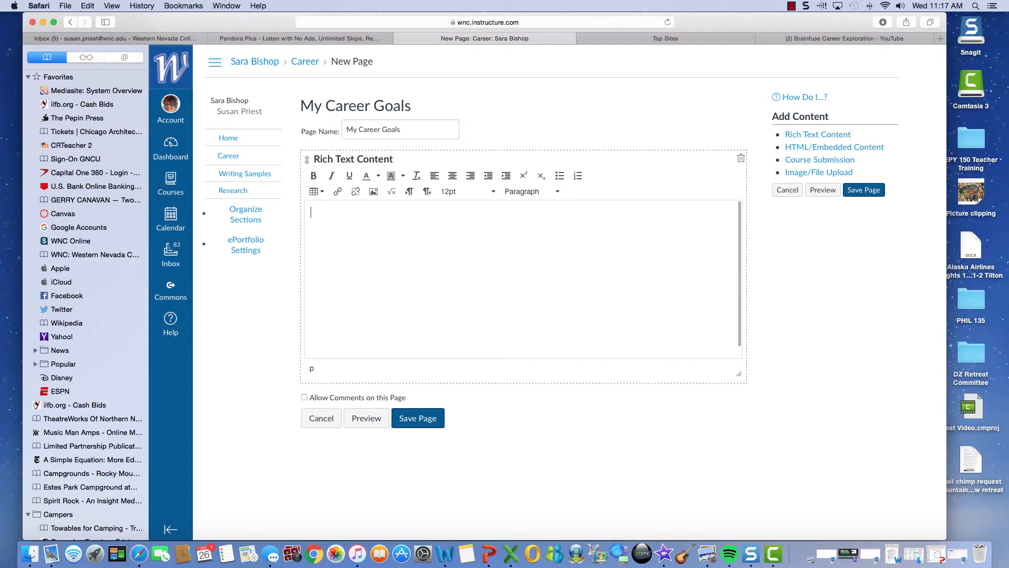
{"action": "type", "text": "To create positive juju To heal the planet"}
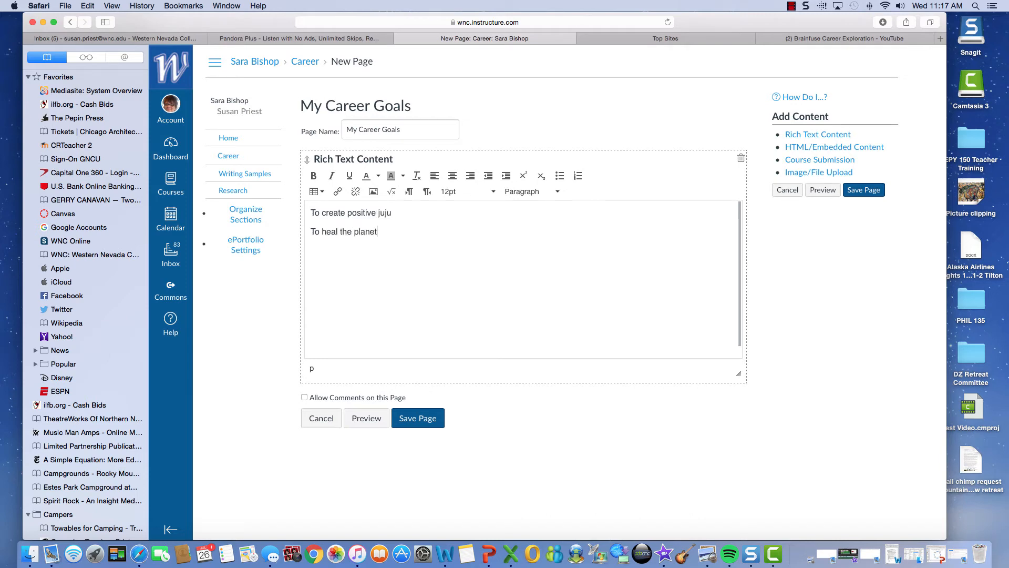
{"action": "key", "text": "Return"}
{"action": "type", "text": "To end racism"}
{"action": "left_click", "coordinate": [417, 420]}
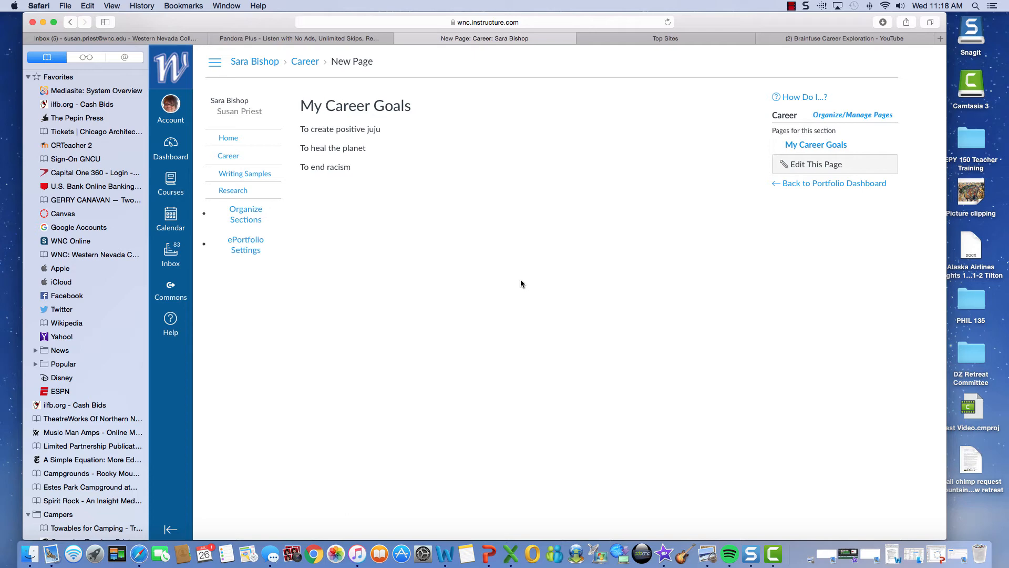
Step: Rename the page in the Writing Samples section to '2017-2018' and save it
{"action": "left_click", "coordinate": [245, 175]}
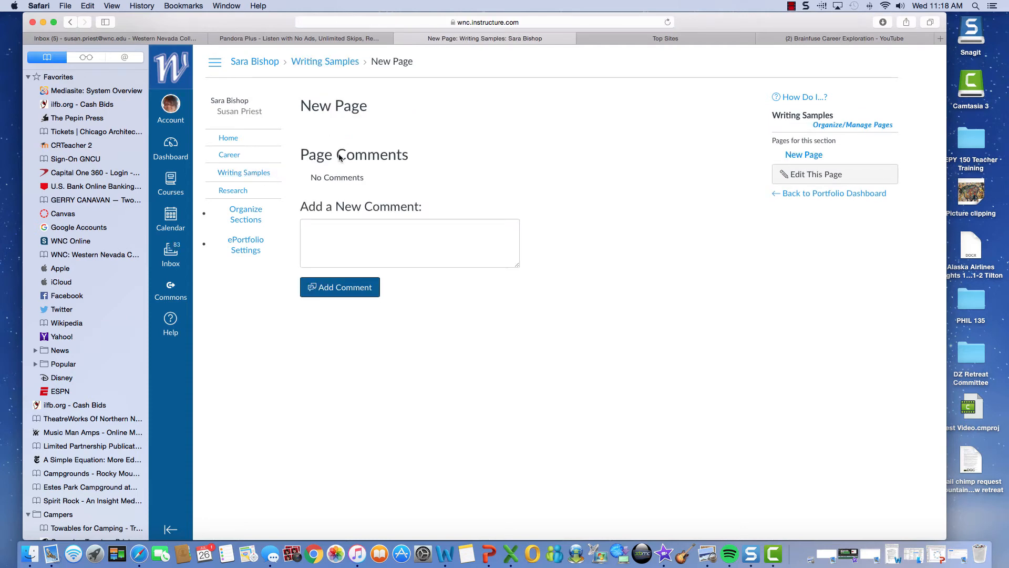
{"action": "left_click", "coordinate": [808, 155]}
{"action": "left_click", "coordinate": [813, 175]}
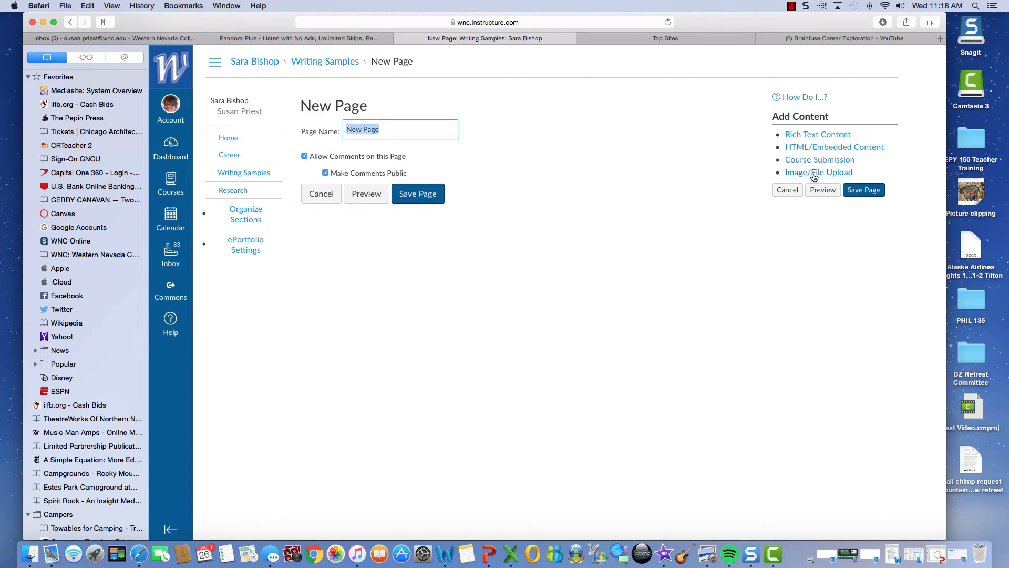
{"action": "type", "text": "2017-2018"}
{"action": "left_click", "coordinate": [412, 194]}
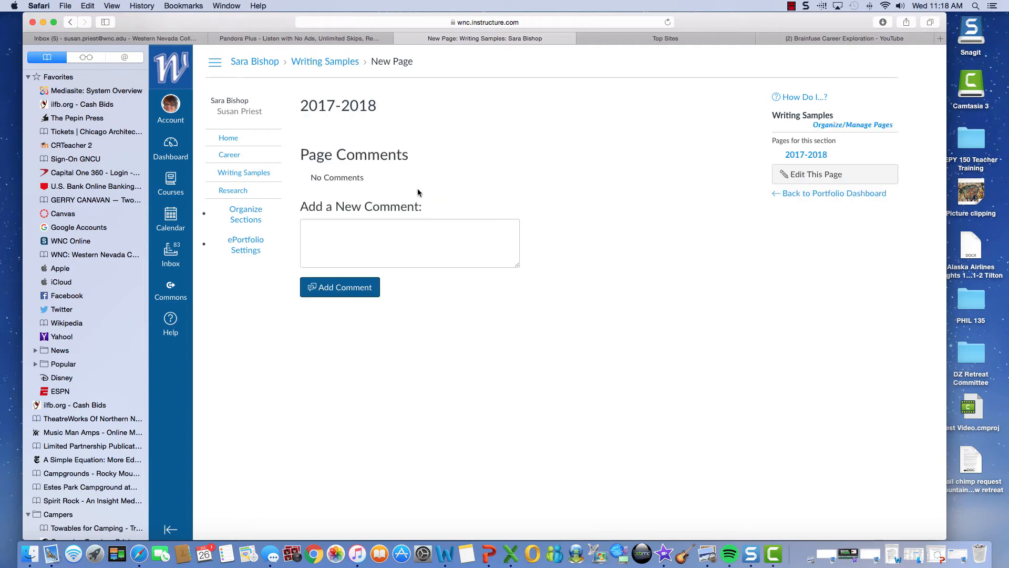
Step: Add a rich text block: 'The following pages give you samples of my best writing from the academic year 2017-2018.'
{"action": "left_click", "coordinate": [826, 176]}
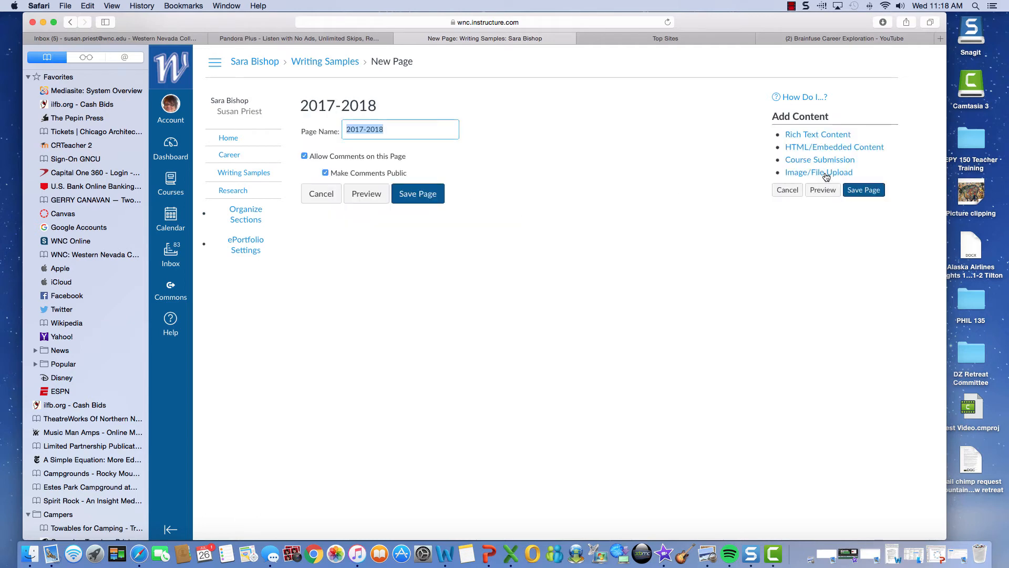
{"action": "left_click", "coordinate": [803, 136]}
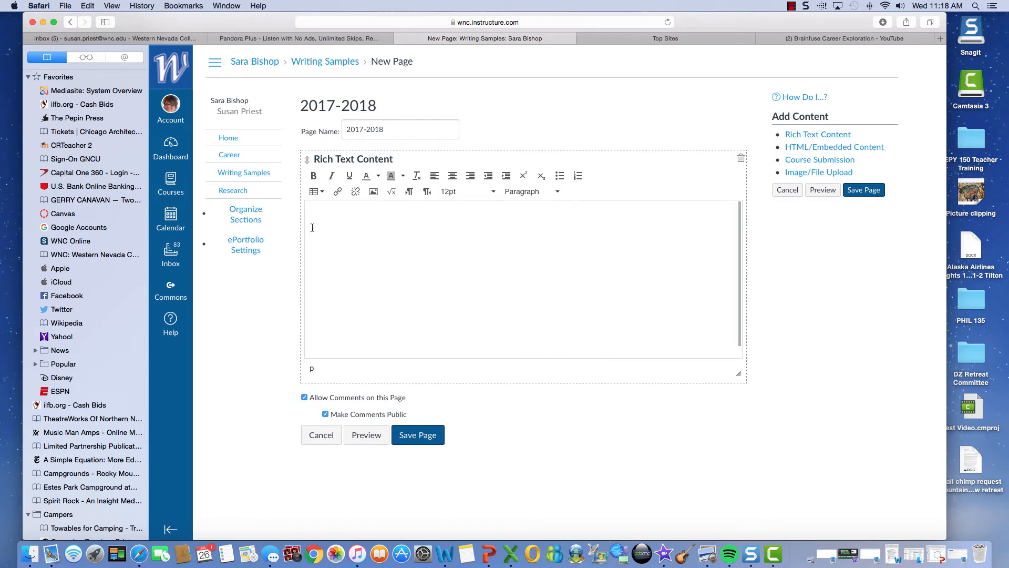
{"action": "left_click", "coordinate": [324, 212]}
{"action": "type", "text": "The following pages give you sample"}
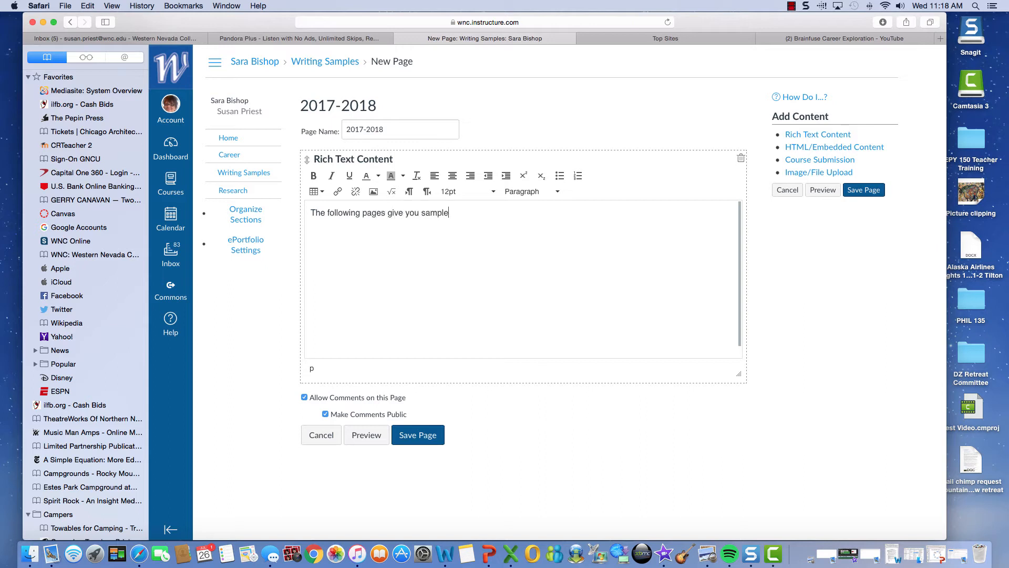
{"action": "type", "text": "s of my best writing from the academi"}
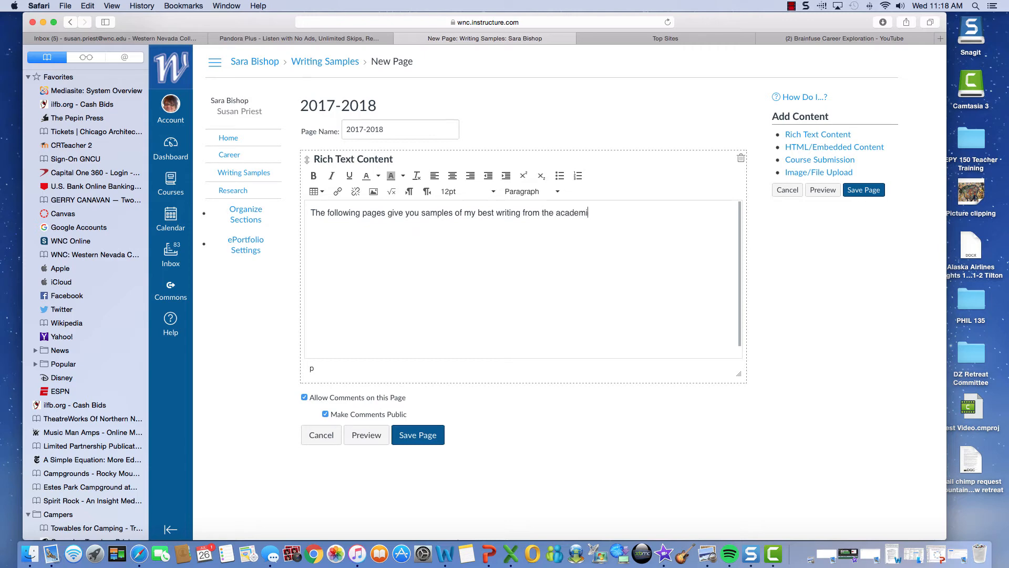
{"action": "type", "text": "c year 2017-2018"}
{"action": "key", "text": "BackSpace"}
{"action": "type", "text": "."}
Step: Turn off public and regular page comments, then save the 2017-2018 page
{"action": "left_click", "coordinate": [325, 415]}
{"action": "left_click", "coordinate": [305, 398]}
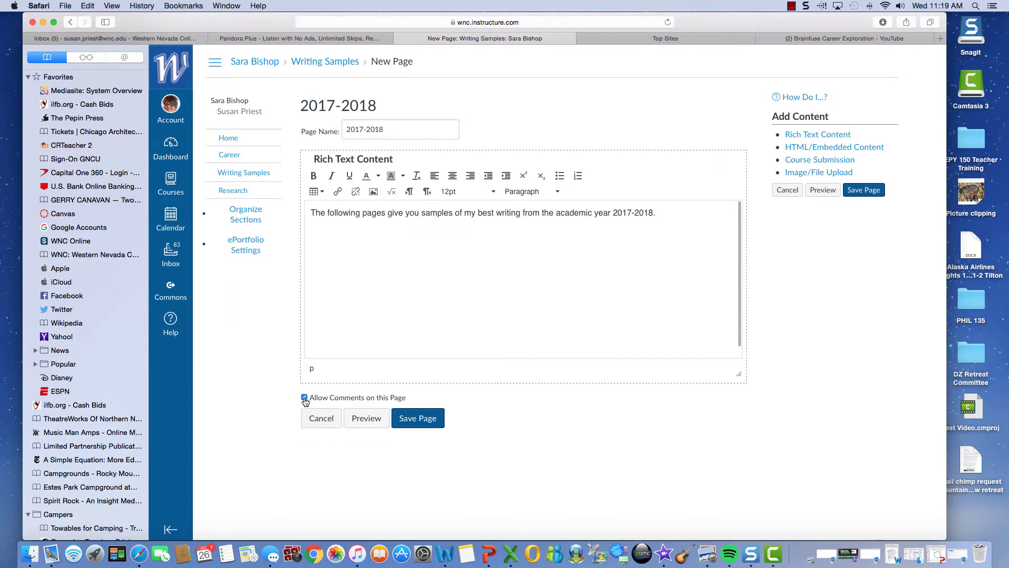
{"action": "left_click", "coordinate": [412, 419]}
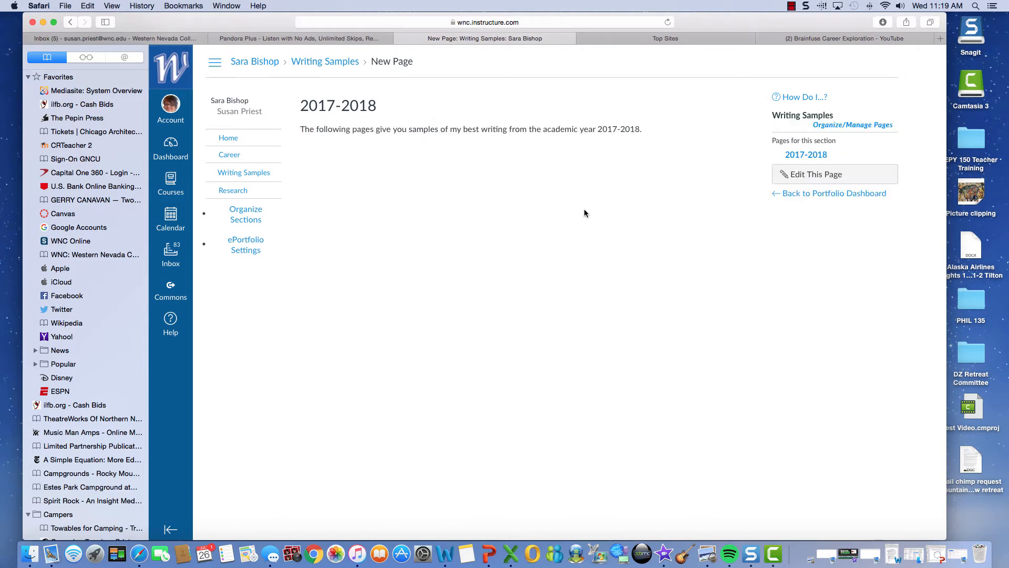
Step: Go back to the portfolio dashboard
{"action": "left_click", "coordinate": [817, 195]}
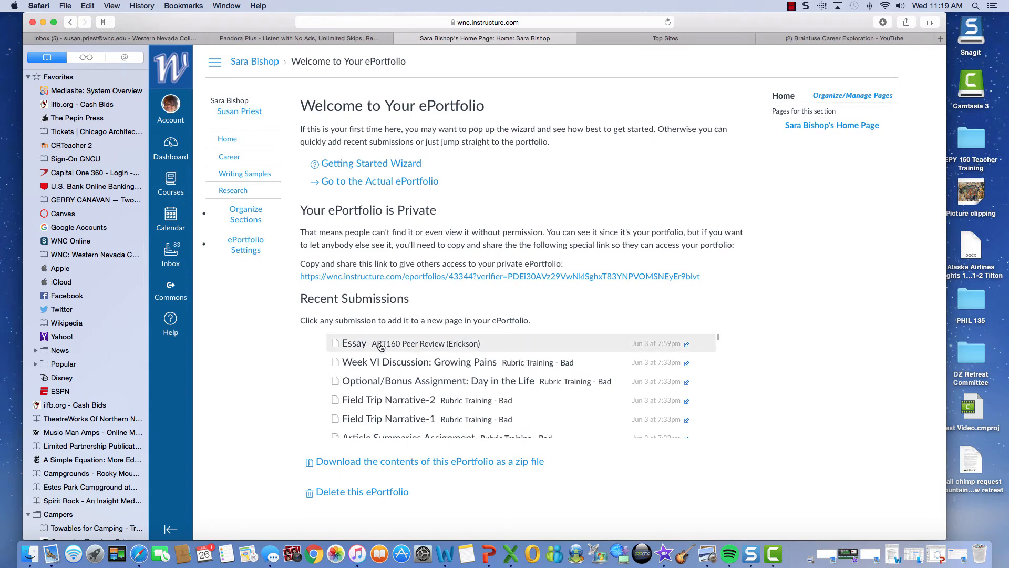
Step: Add the Essay submission as a page named 'Art Essay' in the Writing Samples section
{"action": "left_click", "coordinate": [381, 344]}
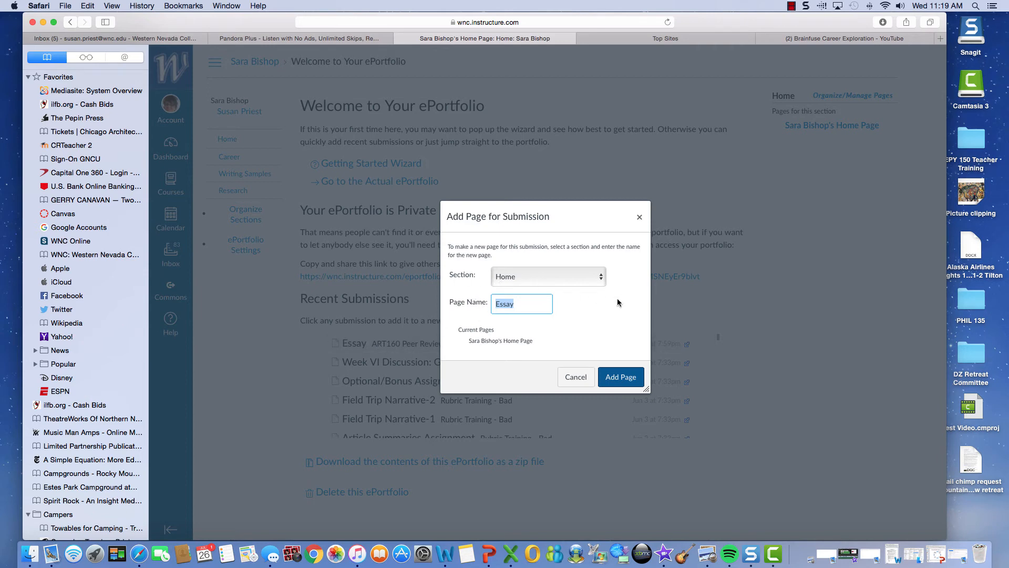
{"action": "left_click", "coordinate": [602, 277]}
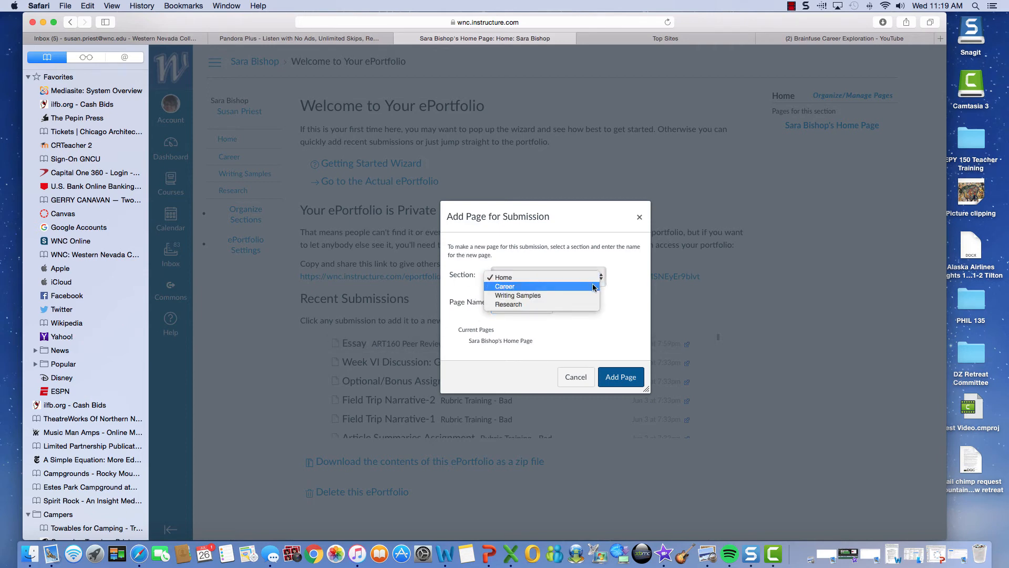
{"action": "left_click", "coordinate": [589, 296]}
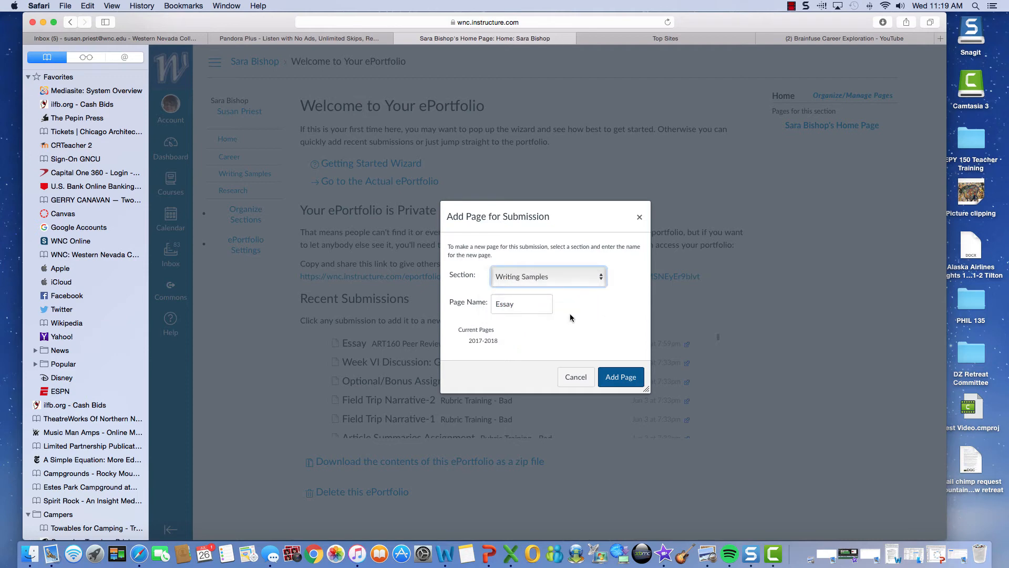
{"action": "left_click", "coordinate": [497, 305]}
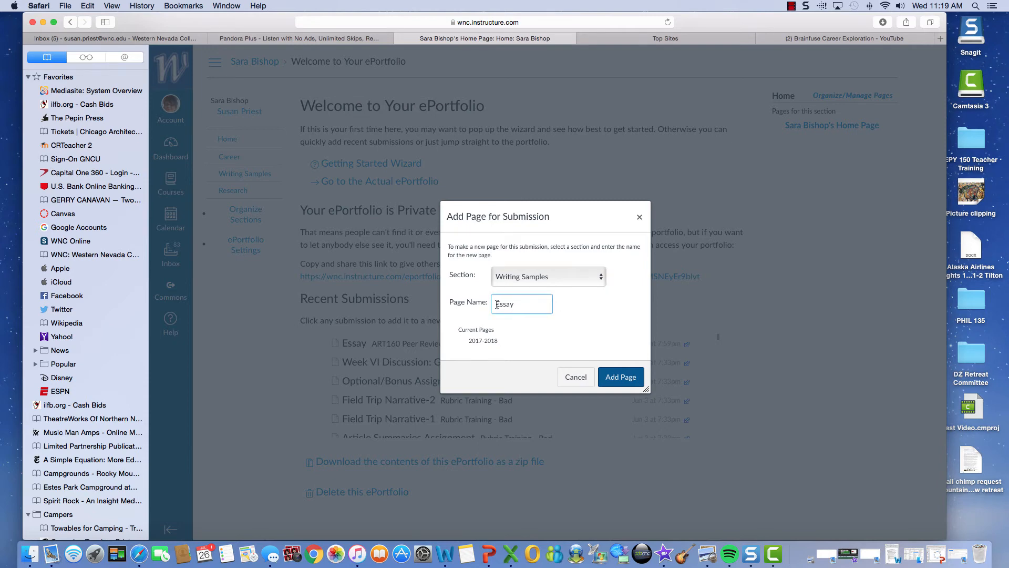
{"action": "type", "text": "Art"}
{"action": "left_click", "coordinate": [622, 377]}
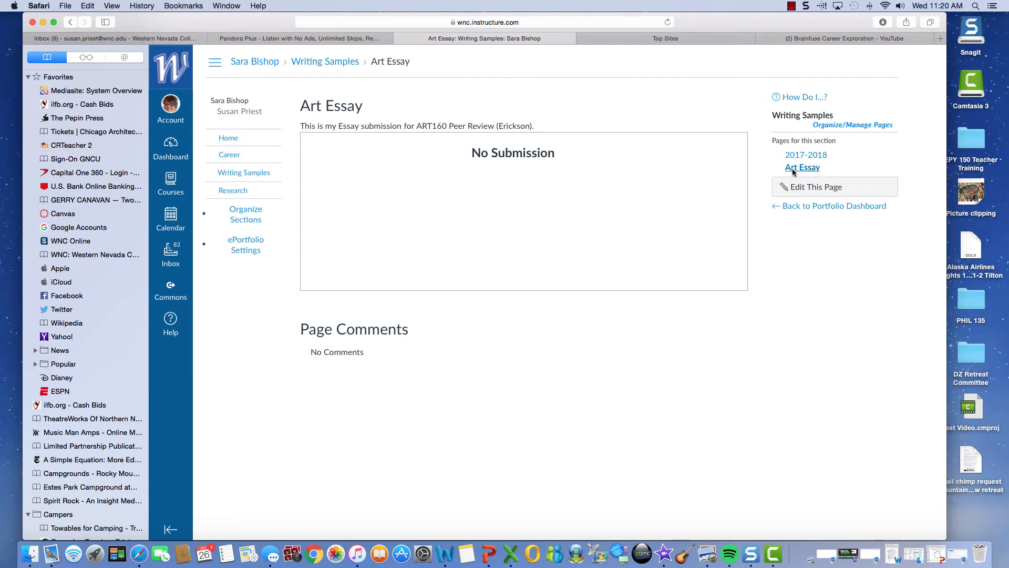
Step: Open the Art Essay page under Writing Samples and select its web address
{"action": "left_click", "coordinate": [854, 209]}
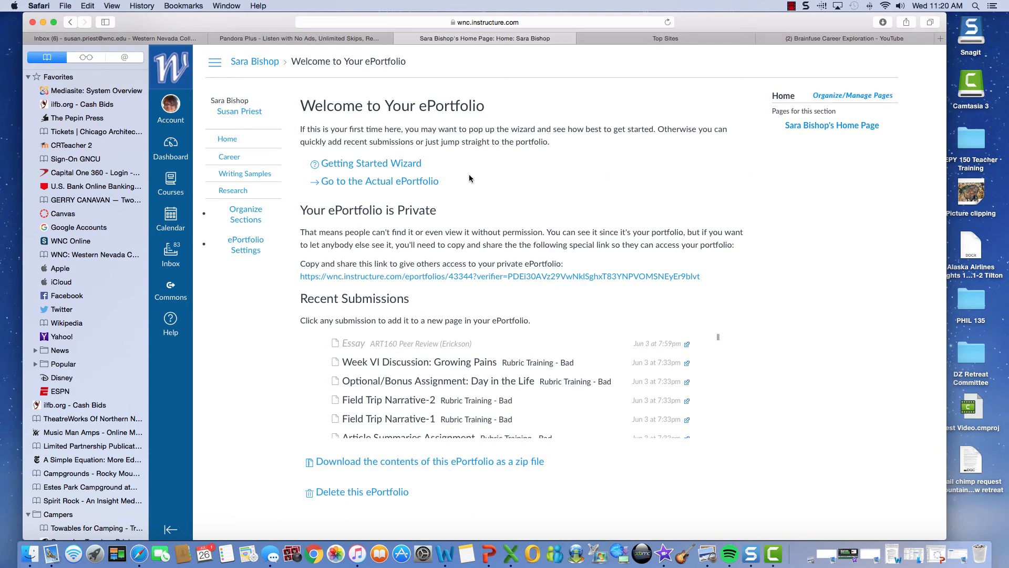
{"action": "left_click", "coordinate": [421, 183]}
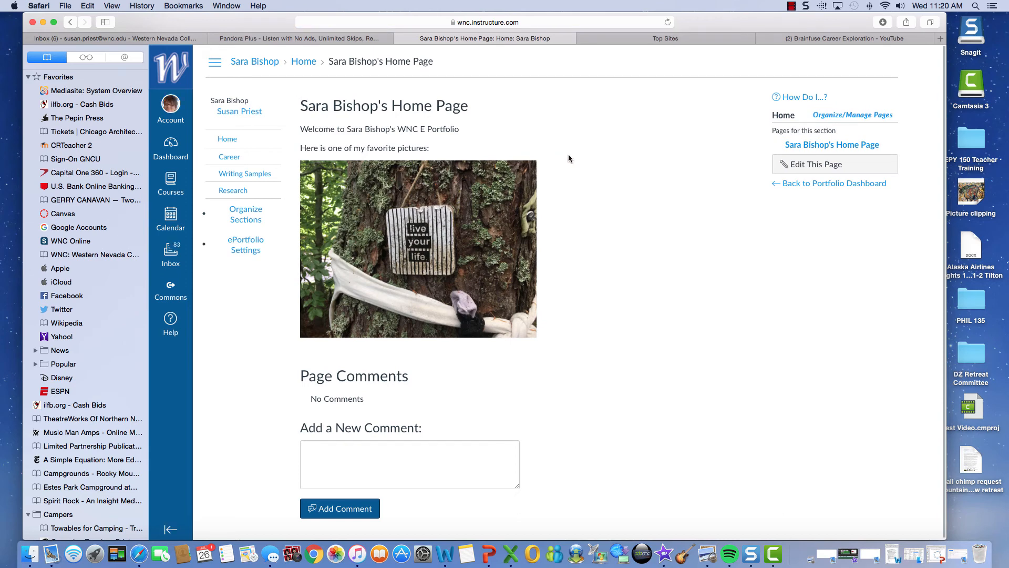
{"action": "left_click", "coordinate": [229, 159]}
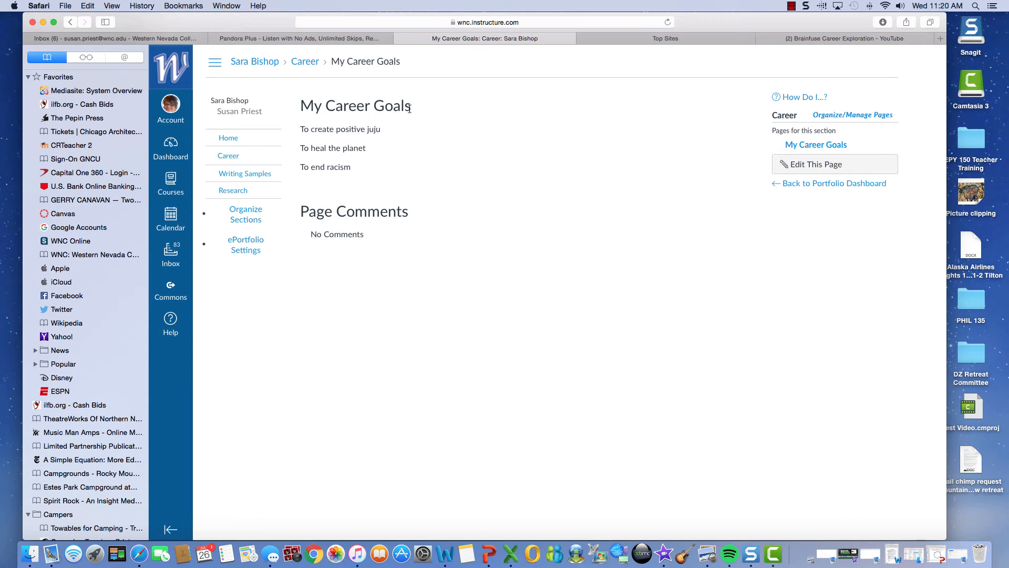
{"action": "left_click", "coordinate": [243, 173]}
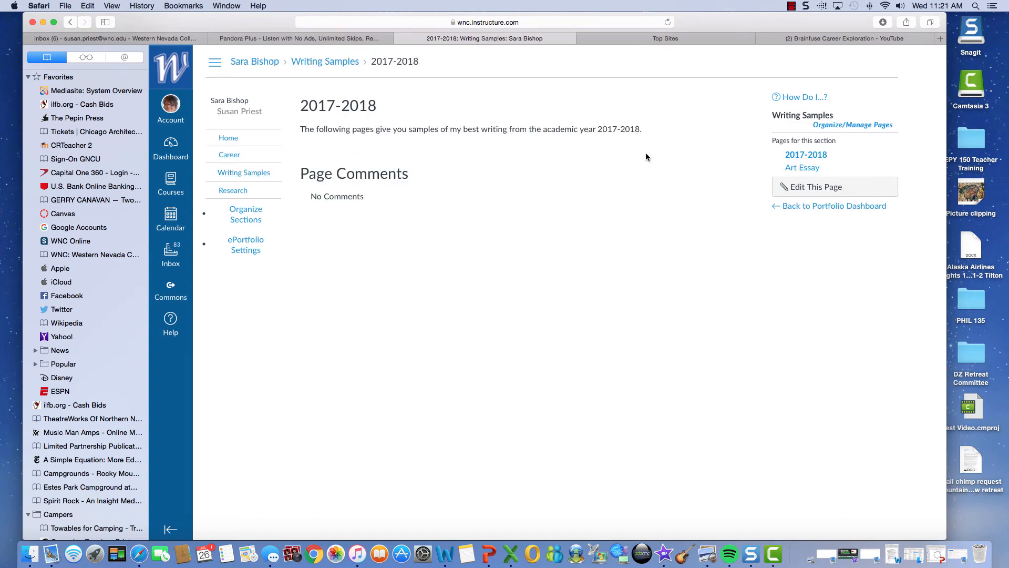
{"action": "left_click", "coordinate": [811, 169]}
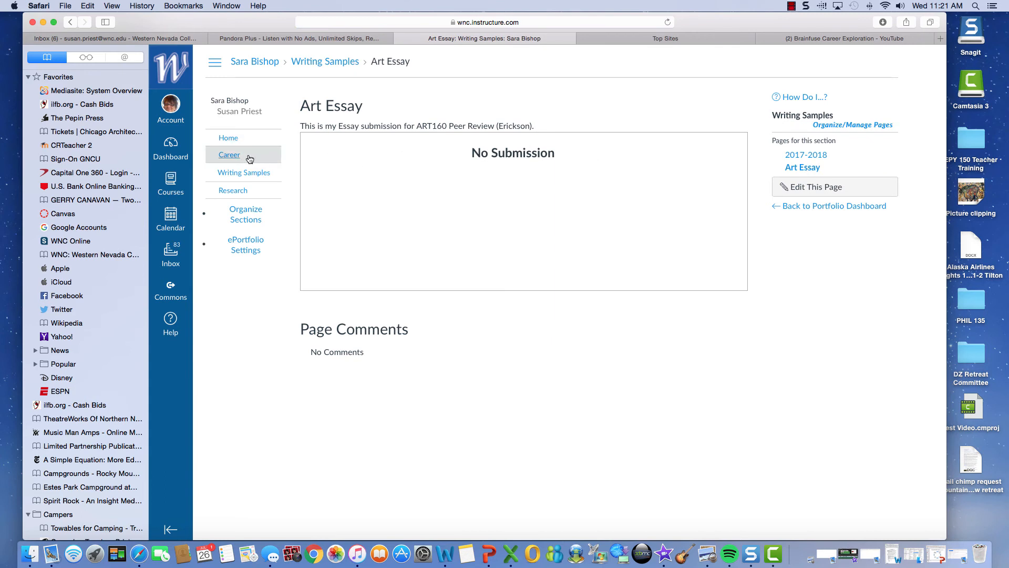
{"action": "left_click", "coordinate": [253, 174]}
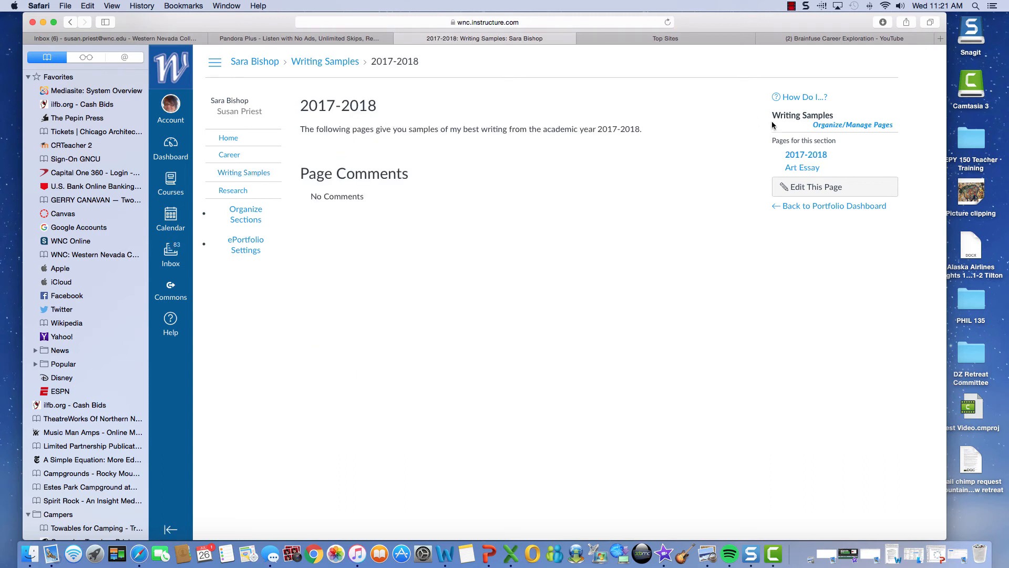
{"action": "left_click", "coordinate": [801, 169]}
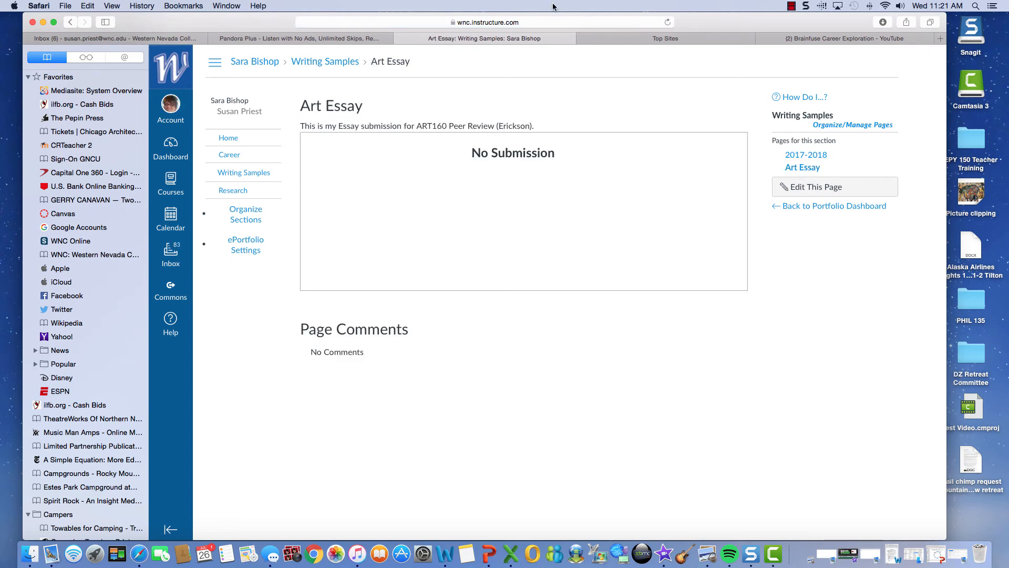
{"action": "left_click", "coordinate": [623, 19]}
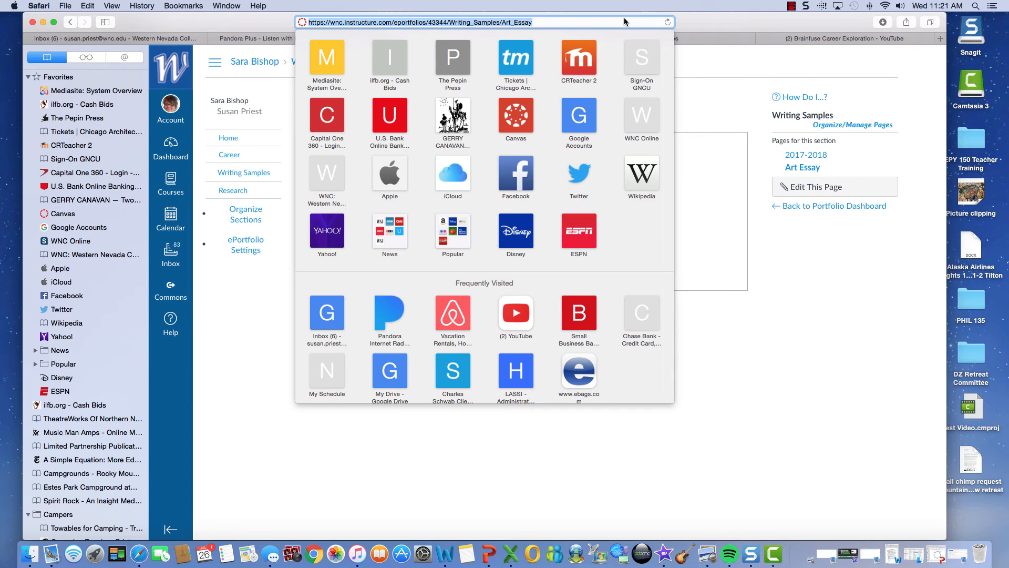
Step: Dismiss the browser suggestions and open the 2017-2018 page for editing
{"action": "left_click", "coordinate": [737, 105]}
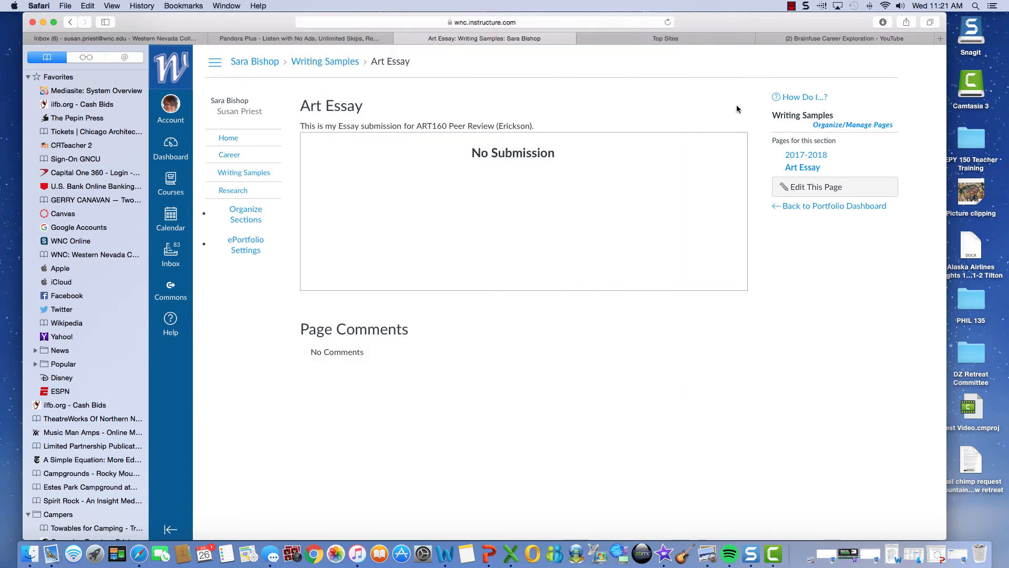
{"action": "left_click", "coordinate": [820, 154]}
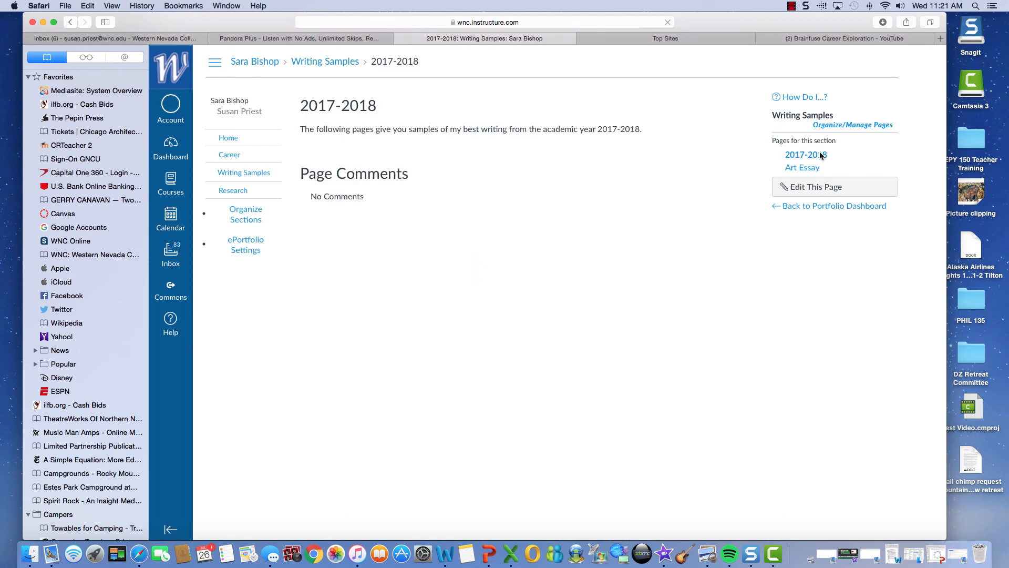
{"action": "left_click", "coordinate": [819, 195]}
Step: Add an 'Art Essay - Fall 2017' line linked to the Art Essay page's URL and save
{"action": "left_click", "coordinate": [663, 212]}
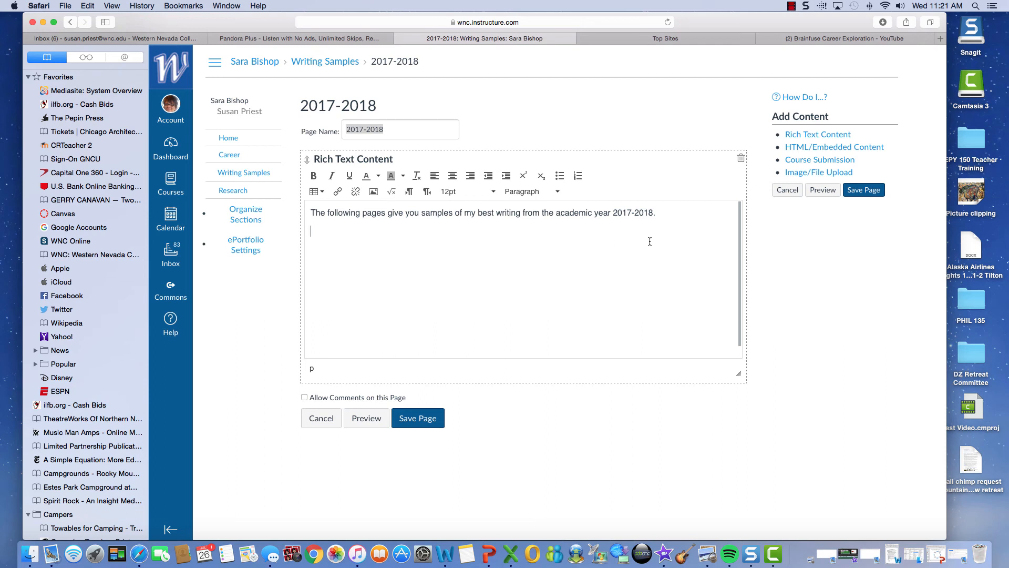
{"action": "type", "text": "Art Essay - Fall 2017"}
{"action": "left_click_drag", "start_coordinate": [390, 232], "coordinate": [309, 232]}
{"action": "left_click", "coordinate": [334, 194]}
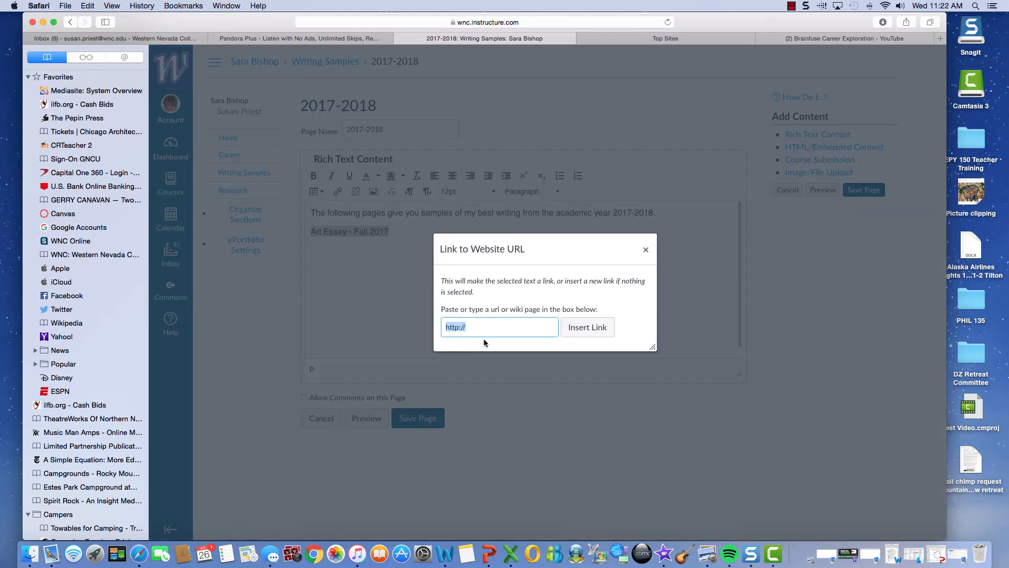
{"action": "left_click", "coordinate": [444, 327]}
{"action": "key", "text": "super+v"}
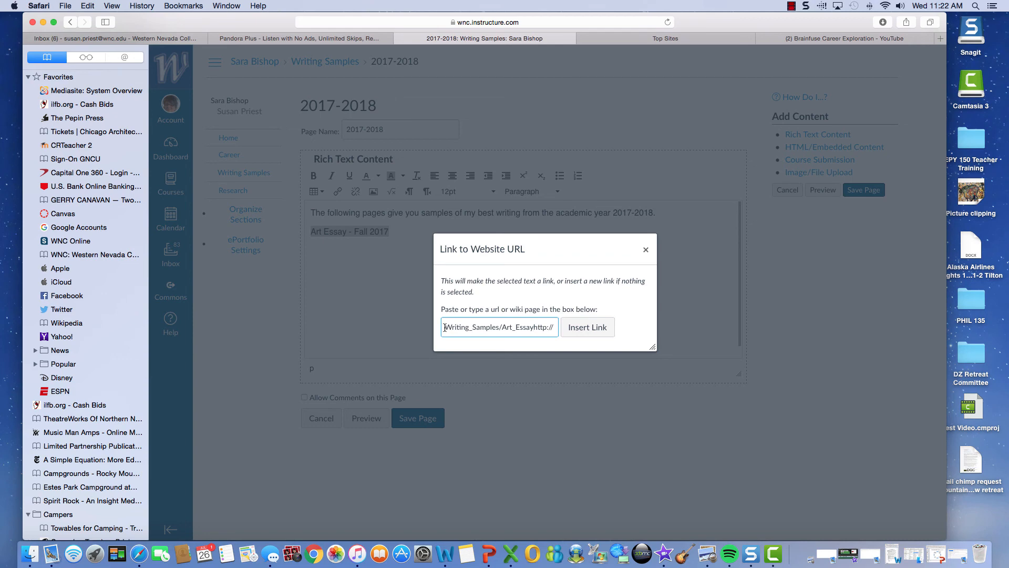
{"action": "left_click", "coordinate": [555, 327]}
{"action": "key", "text": "BackSpace"}
{"action": "key", "text": "BackSpace"}
{"action": "key", "text": "BackSpace"}
{"action": "key", "text": "BackSpace"}
{"action": "key", "text": "BackSpace"}
{"action": "key", "text": "BackSpace"}
{"action": "key", "text": "BackSpace"}
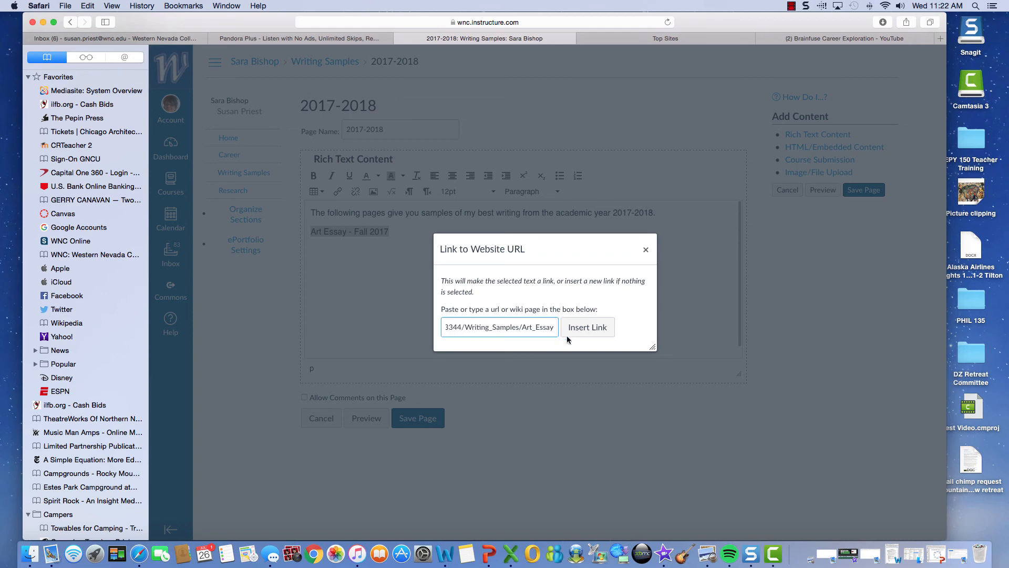
{"action": "left_click", "coordinate": [599, 328]}
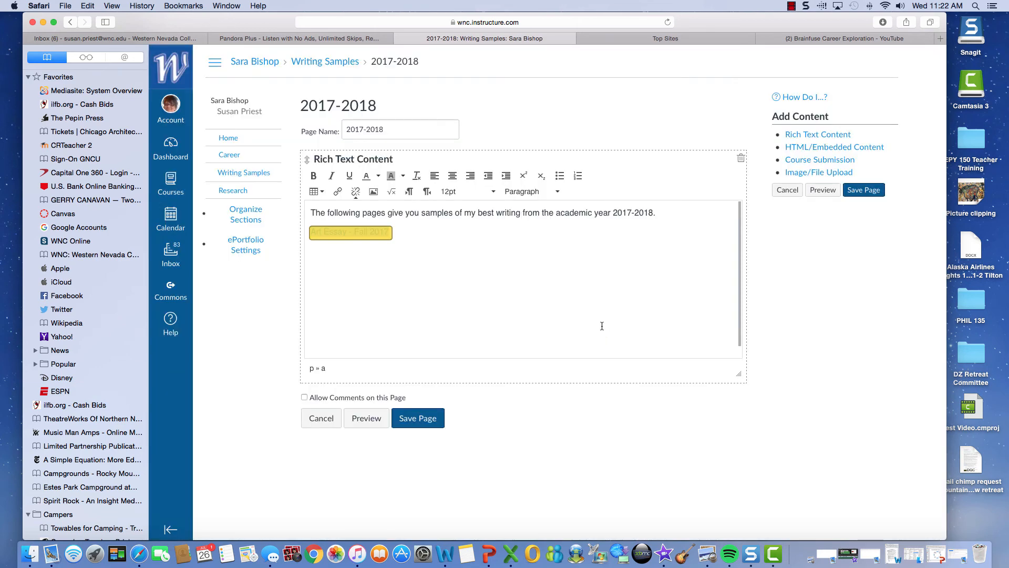
{"action": "left_click", "coordinate": [422, 423]}
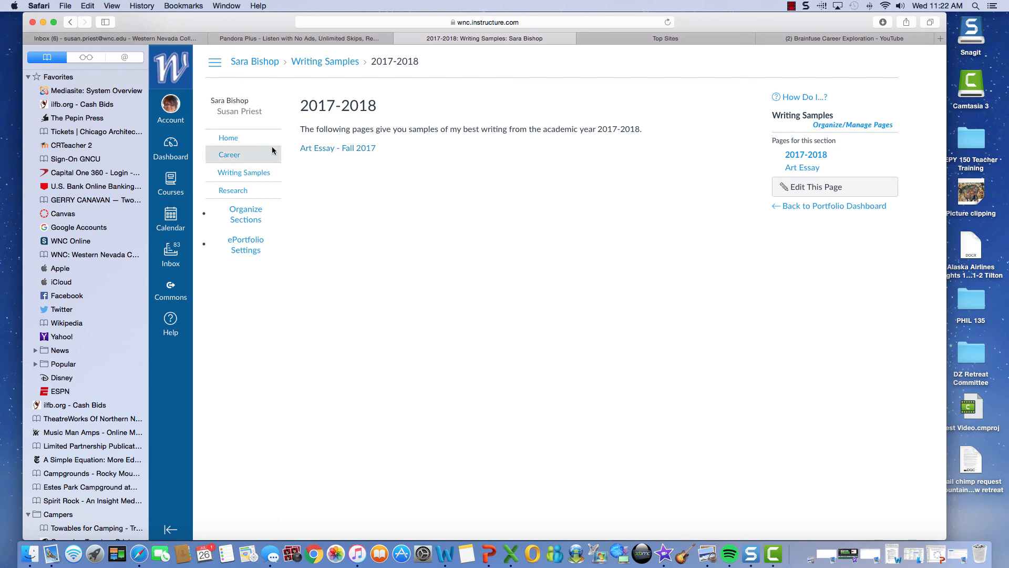
Step: Open the My Career Goals page in the Career section
{"action": "left_click", "coordinate": [237, 157]}
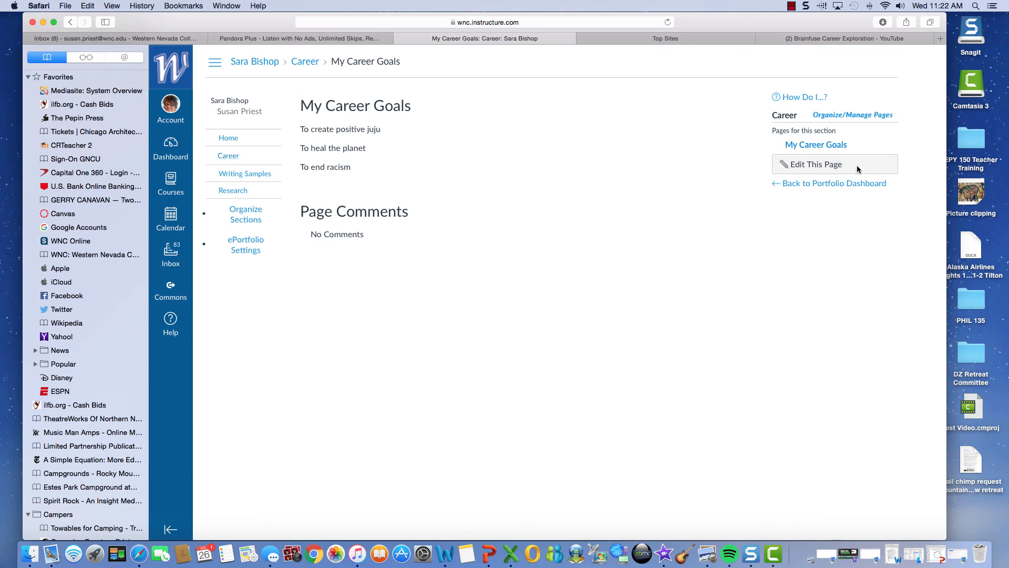
{"action": "left_click", "coordinate": [827, 145]}
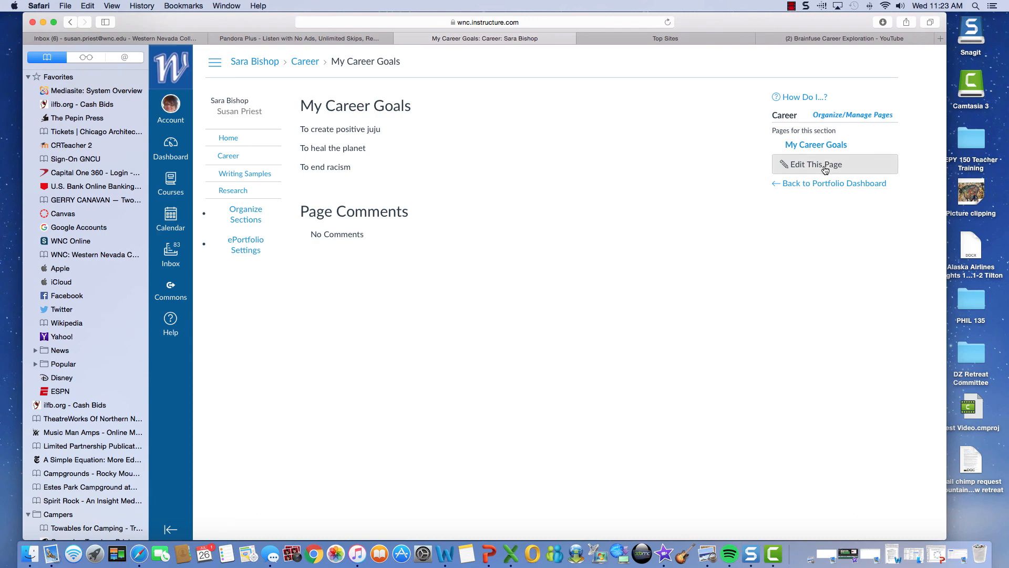
Step: Rename My Career Goals to 'Resume', replace its three goals with 'Resume Here', and save
{"action": "left_click", "coordinate": [824, 165]}
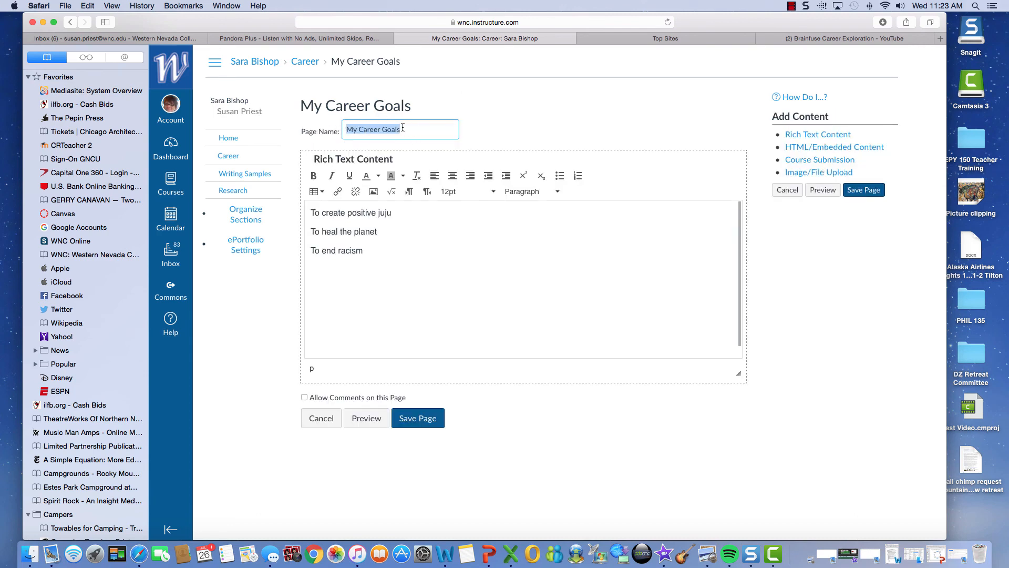
{"action": "type", "text": "Resume"}
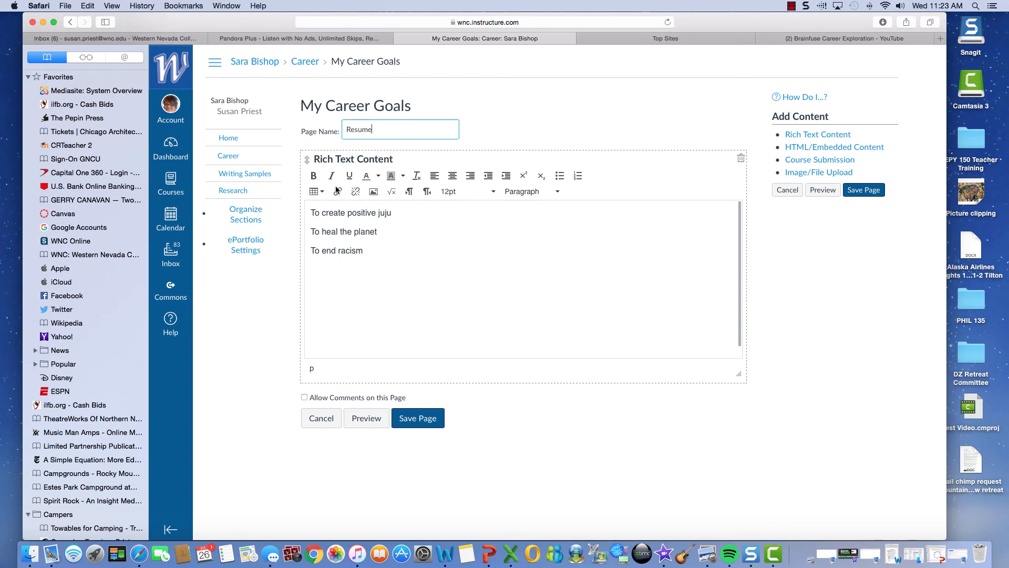
{"action": "left_click_drag", "start_coordinate": [312, 209], "coordinate": [423, 249]}
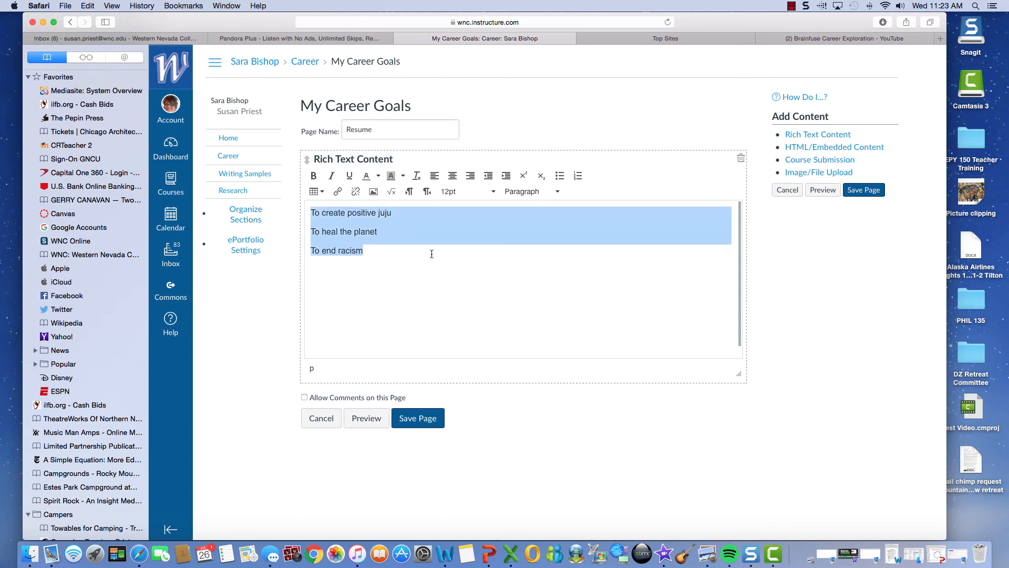
{"action": "key", "text": "BackSpace"}
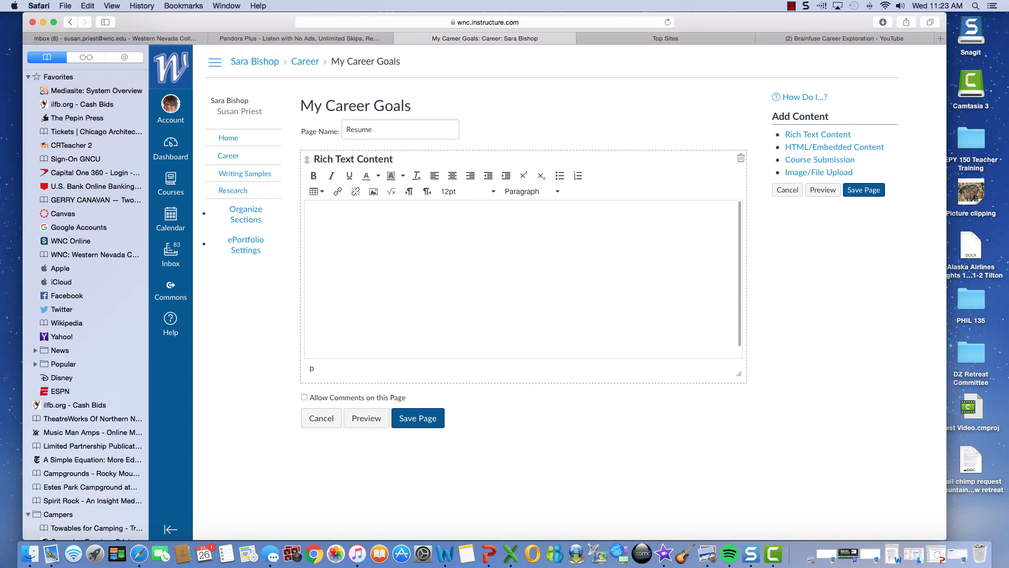
{"action": "type", "text": "Resume "}
{"action": "type", "text": "Here"}
{"action": "left_click", "coordinate": [413, 412]}
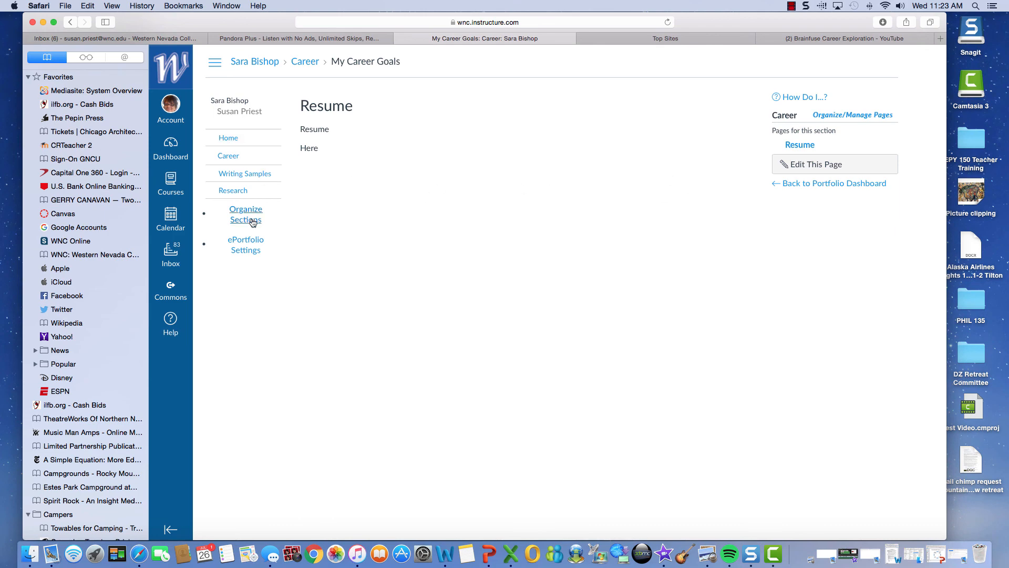
Step: Check Make it Public in the ePortfolio settings and apply the update
{"action": "left_click", "coordinate": [246, 246]}
{"action": "left_click", "coordinate": [459, 305]}
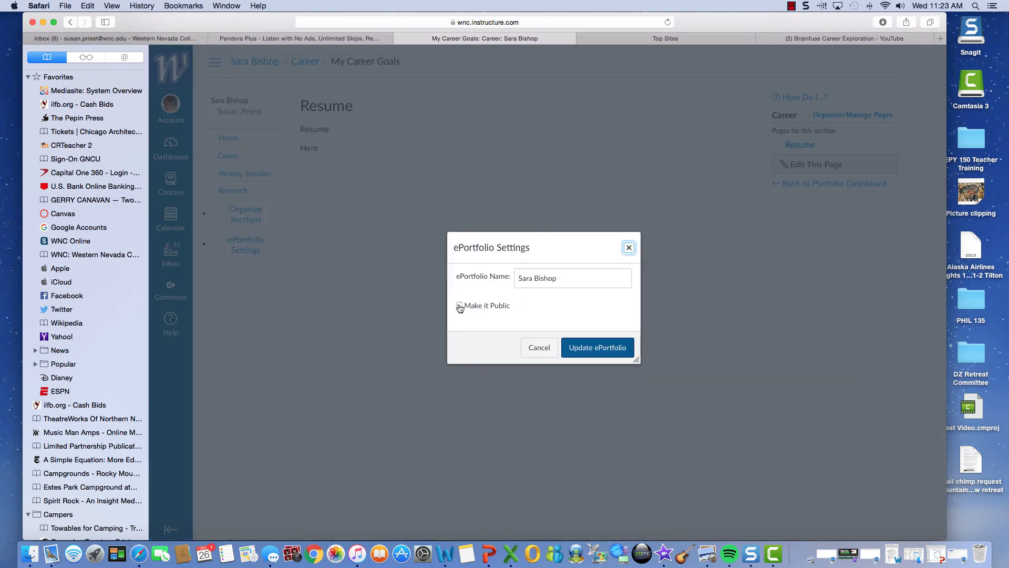
{"action": "left_click", "coordinate": [593, 346]}
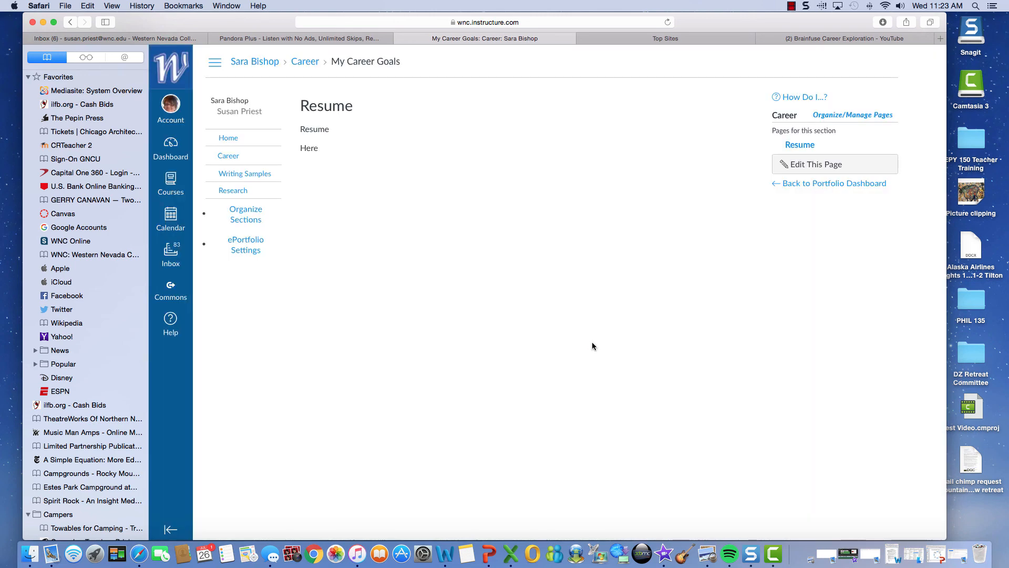